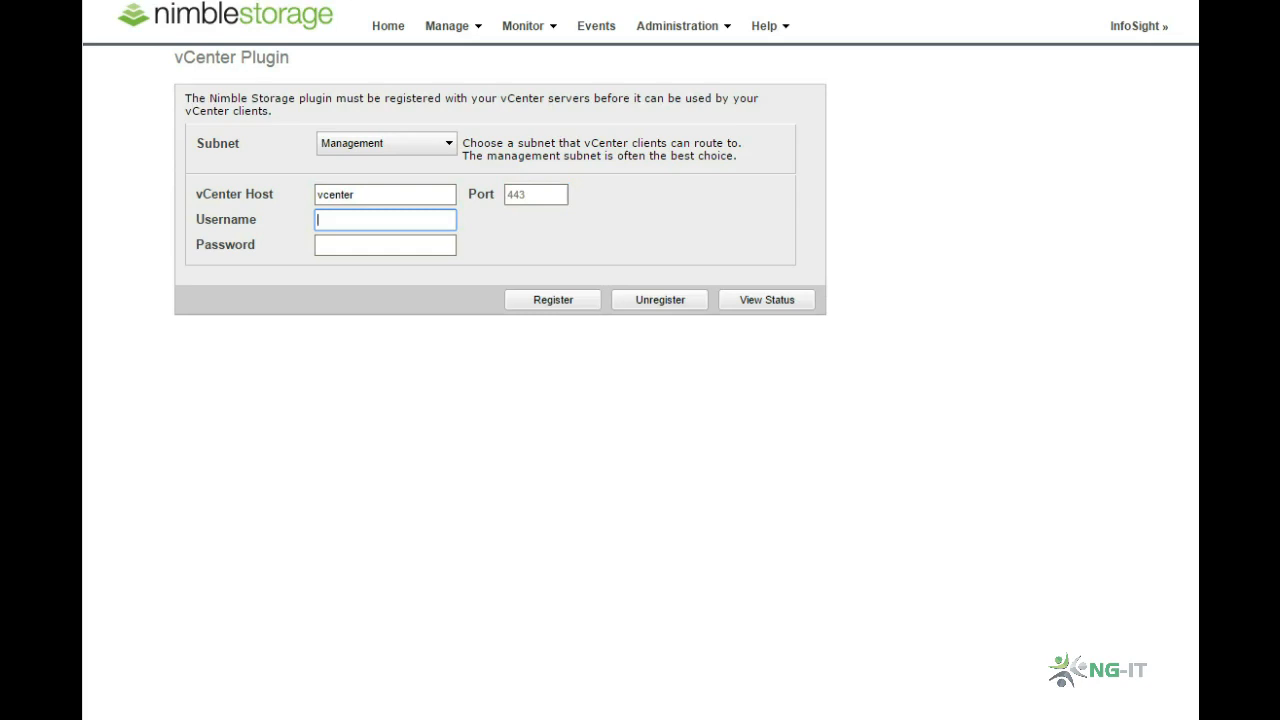
Step: Register the Nimble Storage plugin with the vcenter host using the username root and the account password
{"action": "key", "text": "Tab"}
{"action": "type", "text": "************"}
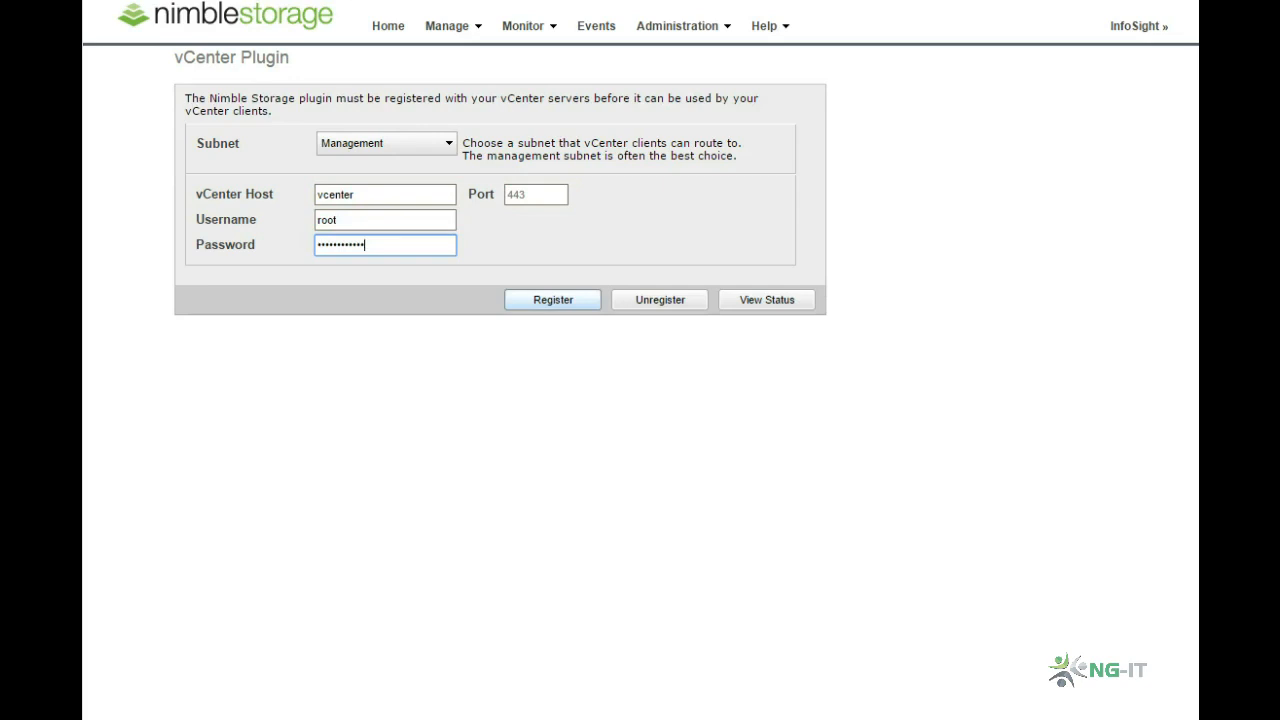
{"action": "left_click", "coordinate": [553, 300]}
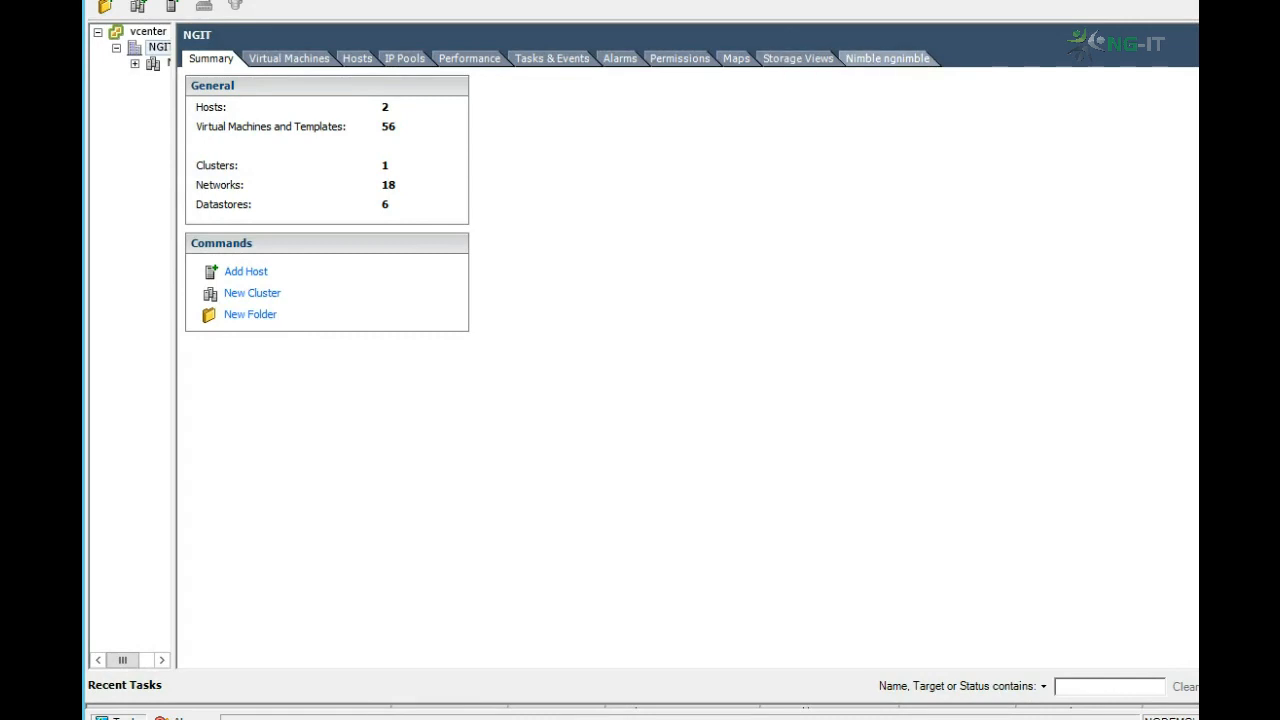
Step: Start a new Nimble datastore named Youtube1 for the NGDC01 cluster's hosts with a size of 10 GB
{"action": "left_click", "coordinate": [887, 59]}
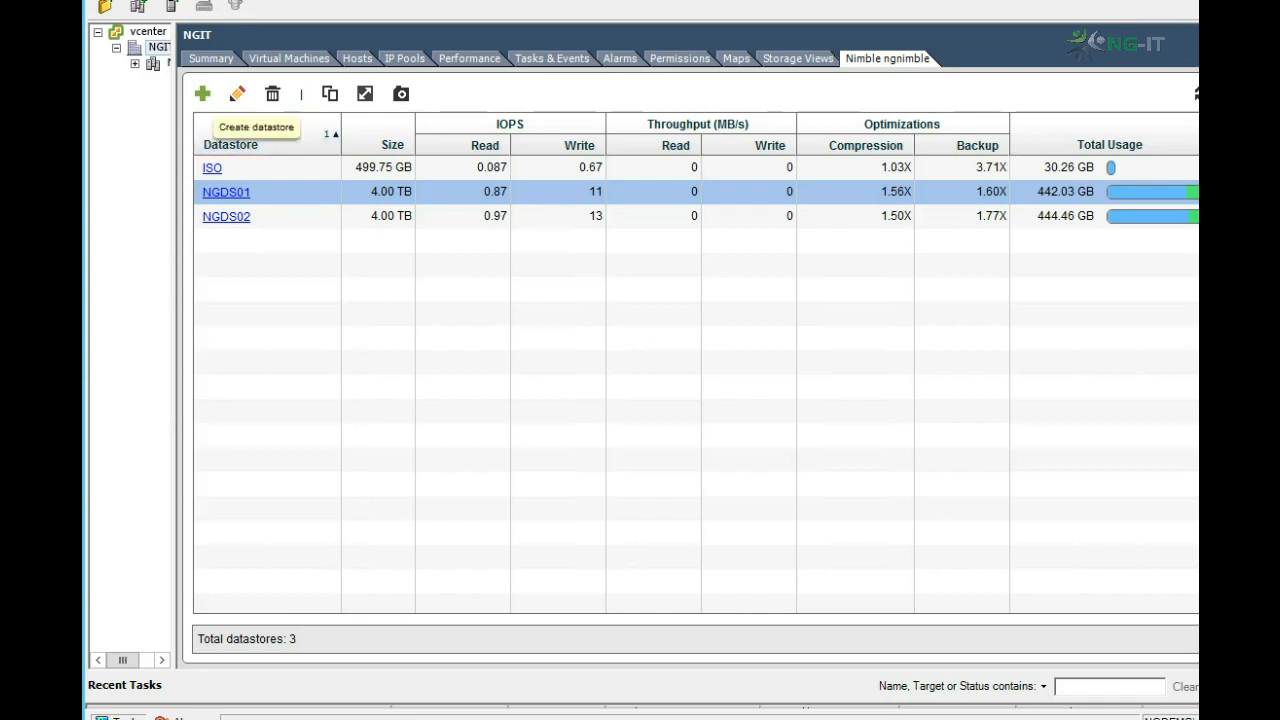
{"action": "left_click", "coordinate": [202, 93]}
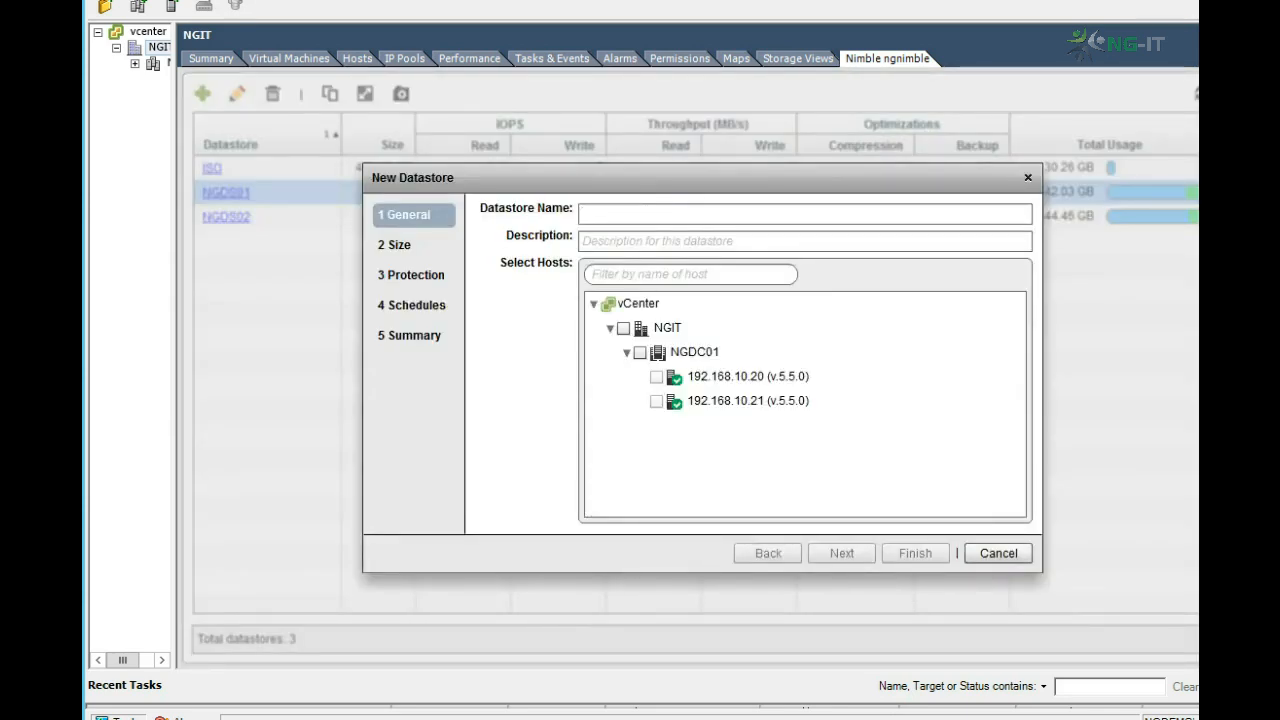
{"action": "type", "text": "Youtube1"}
{"action": "left_click", "coordinate": [640, 352]}
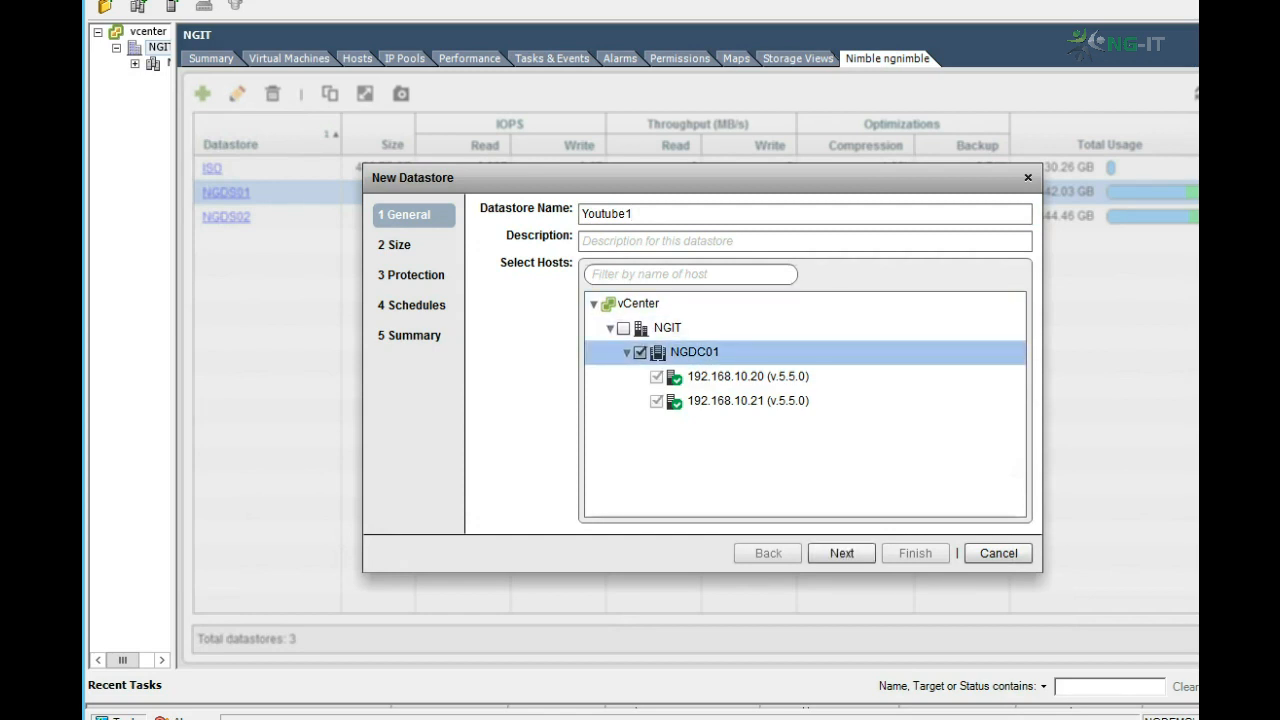
{"action": "left_click", "coordinate": [841, 553]}
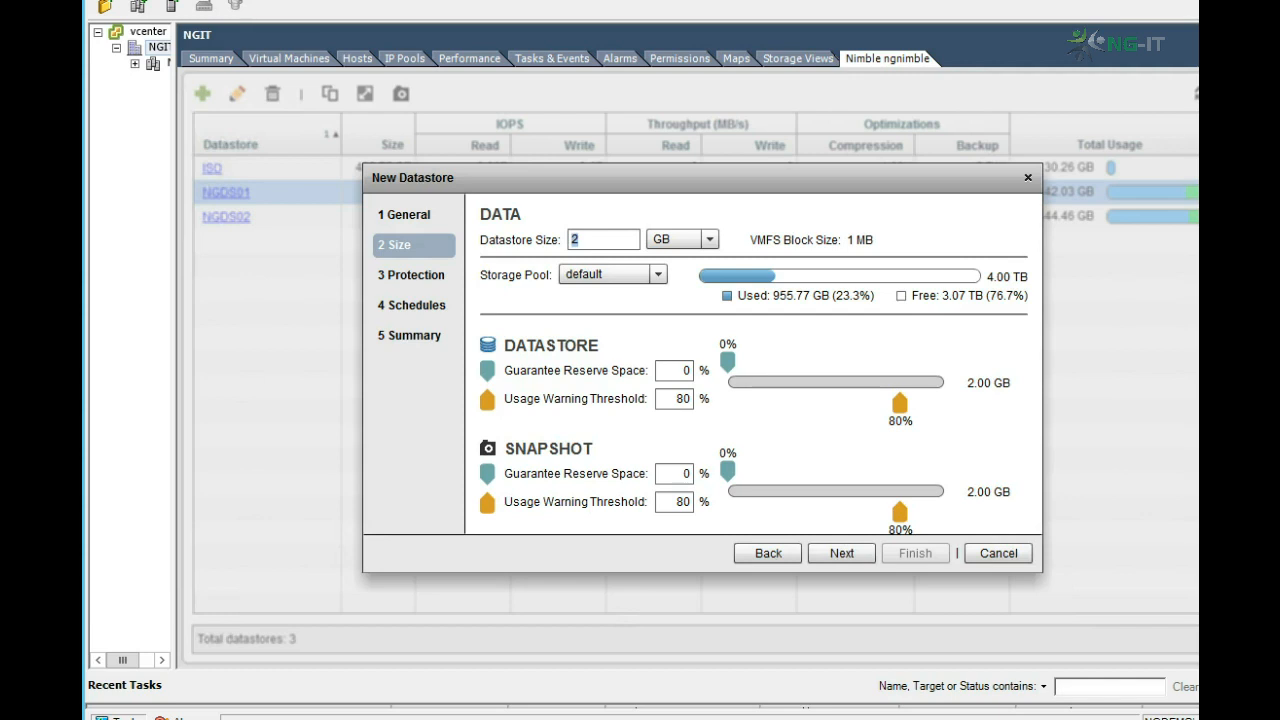
{"action": "type", "text": "10"}
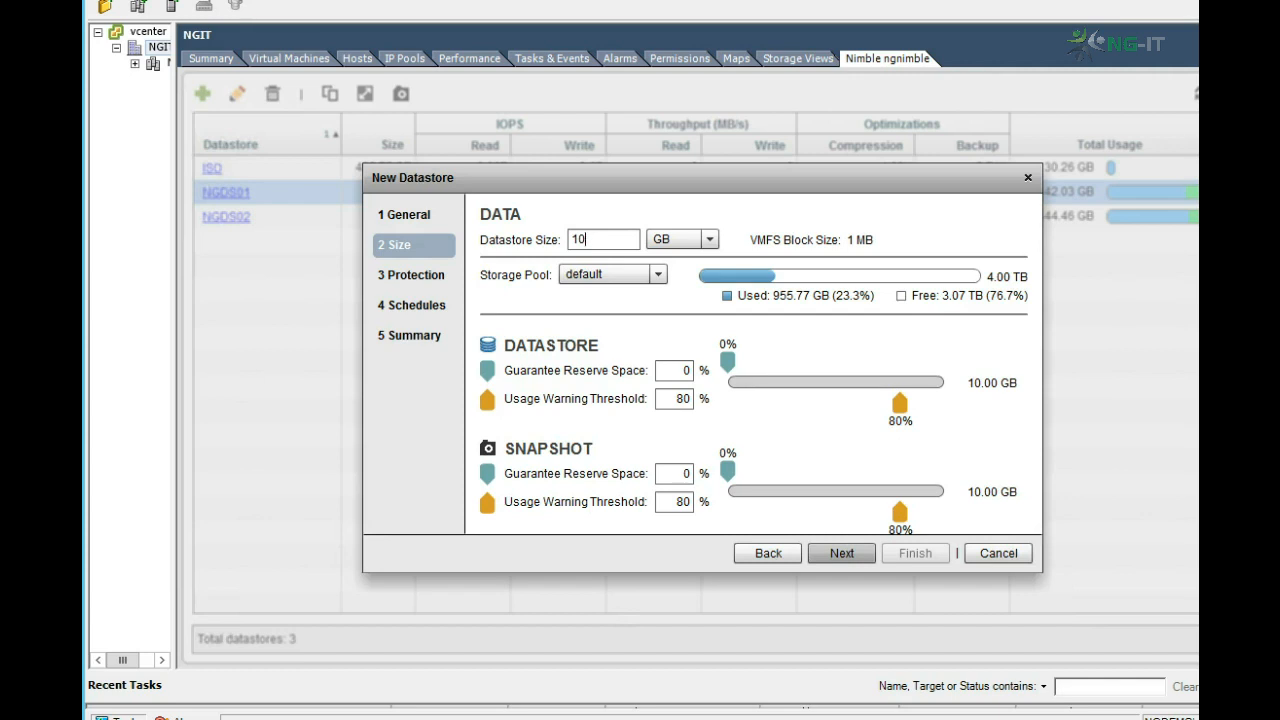
{"action": "left_click", "coordinate": [842, 553]}
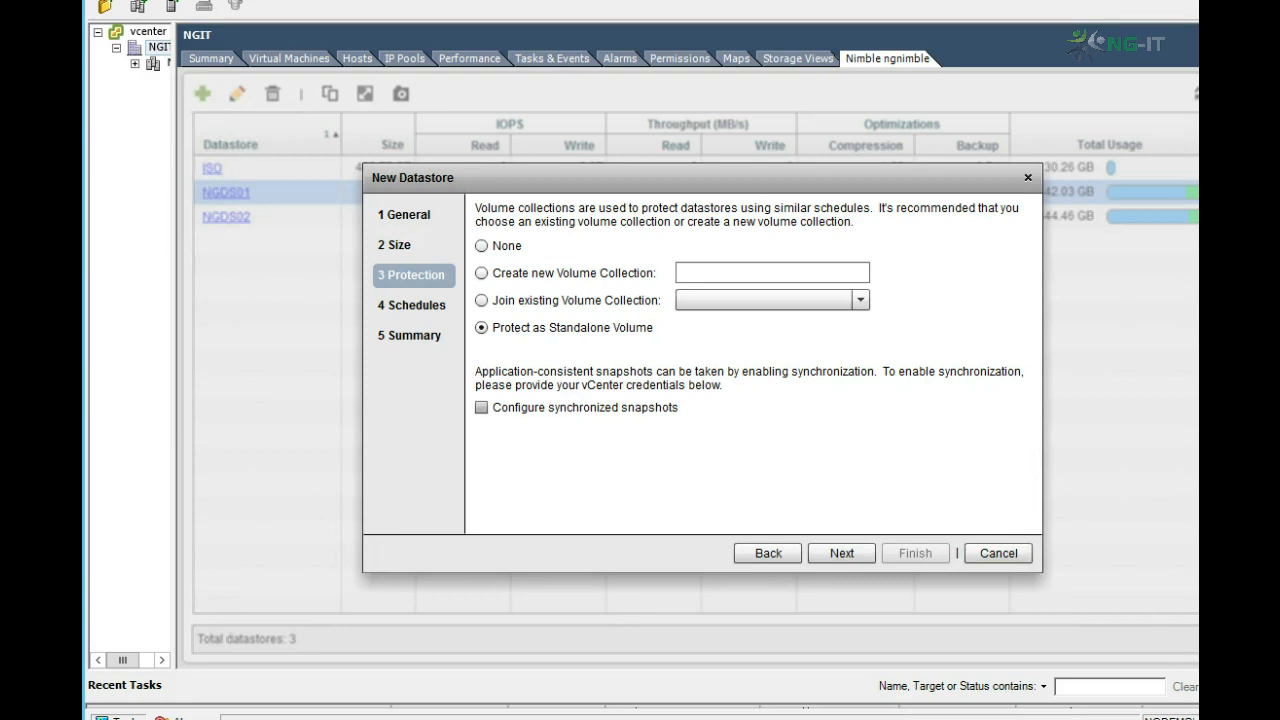
Step: Enable synchronized snapshots for the standalone volume, entering root as the vCenter user name and the account password
{"action": "left_click", "coordinate": [482, 408]}
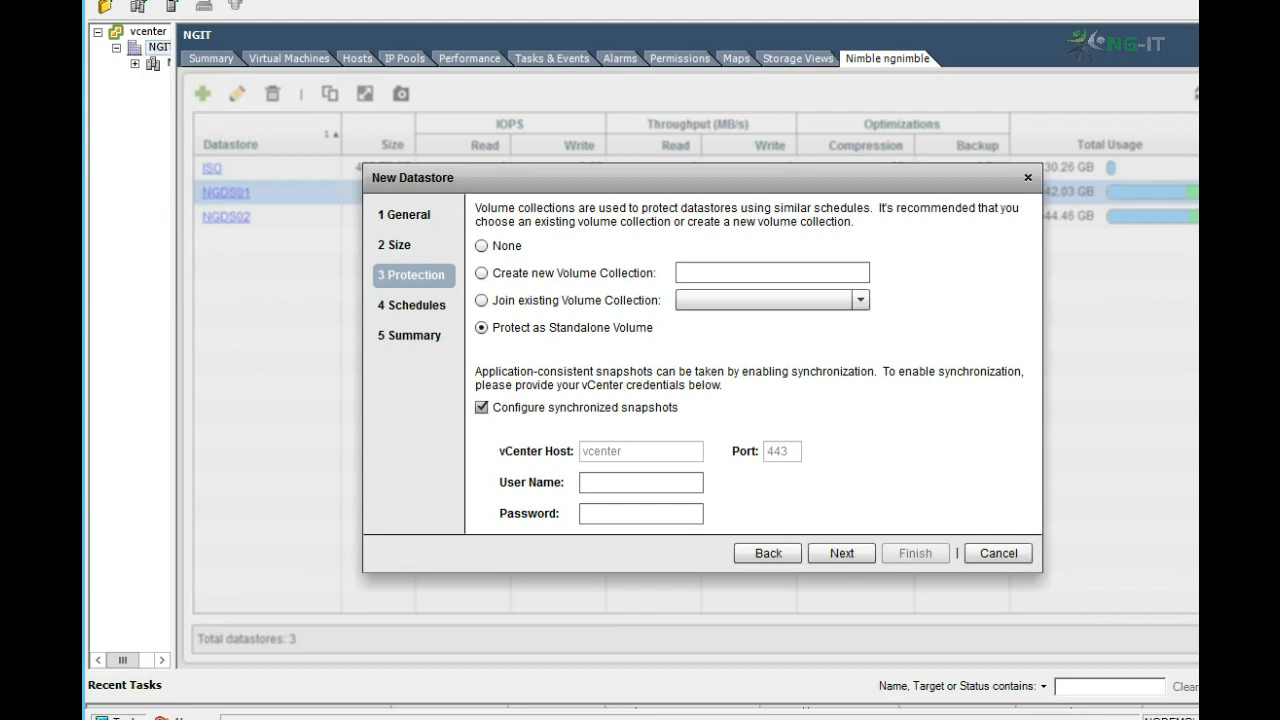
{"action": "key", "text": "Tab"}
{"action": "type", "text": "root"}
{"action": "key", "text": "Tab"}
{"action": "type", "text": "***********"}
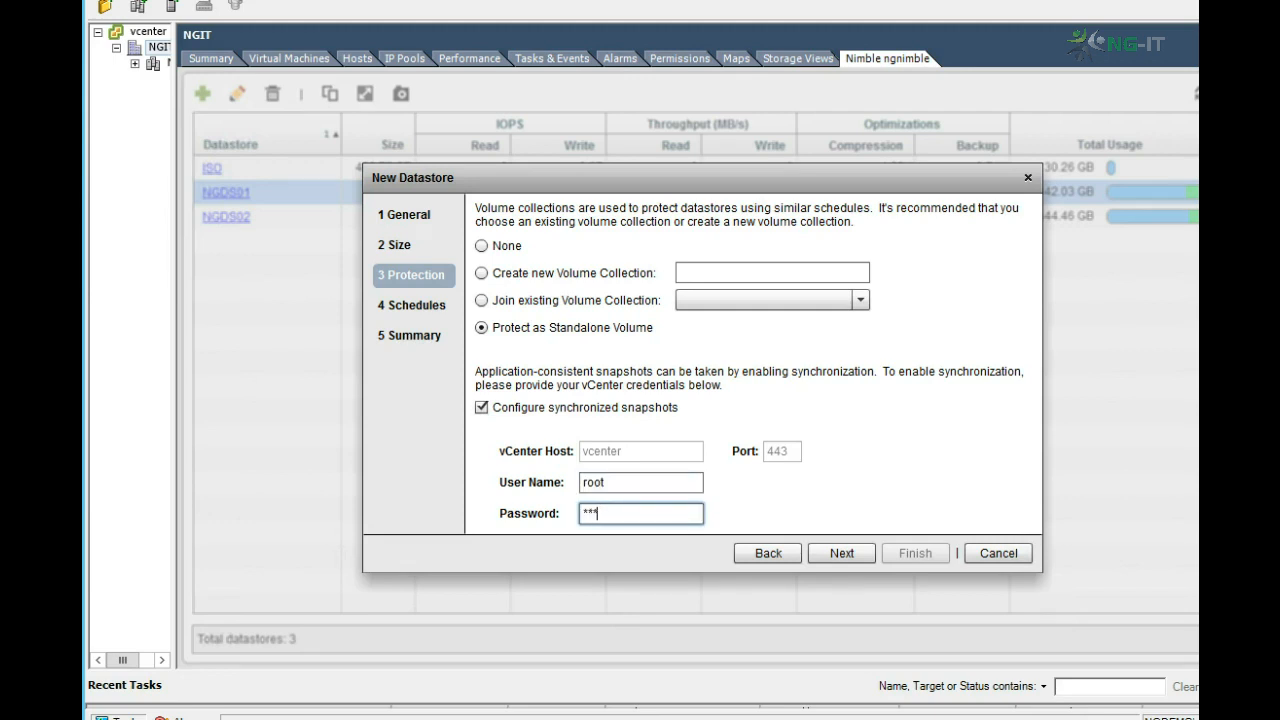
{"action": "type", "text": "*"}
{"action": "key", "text": "Return"}
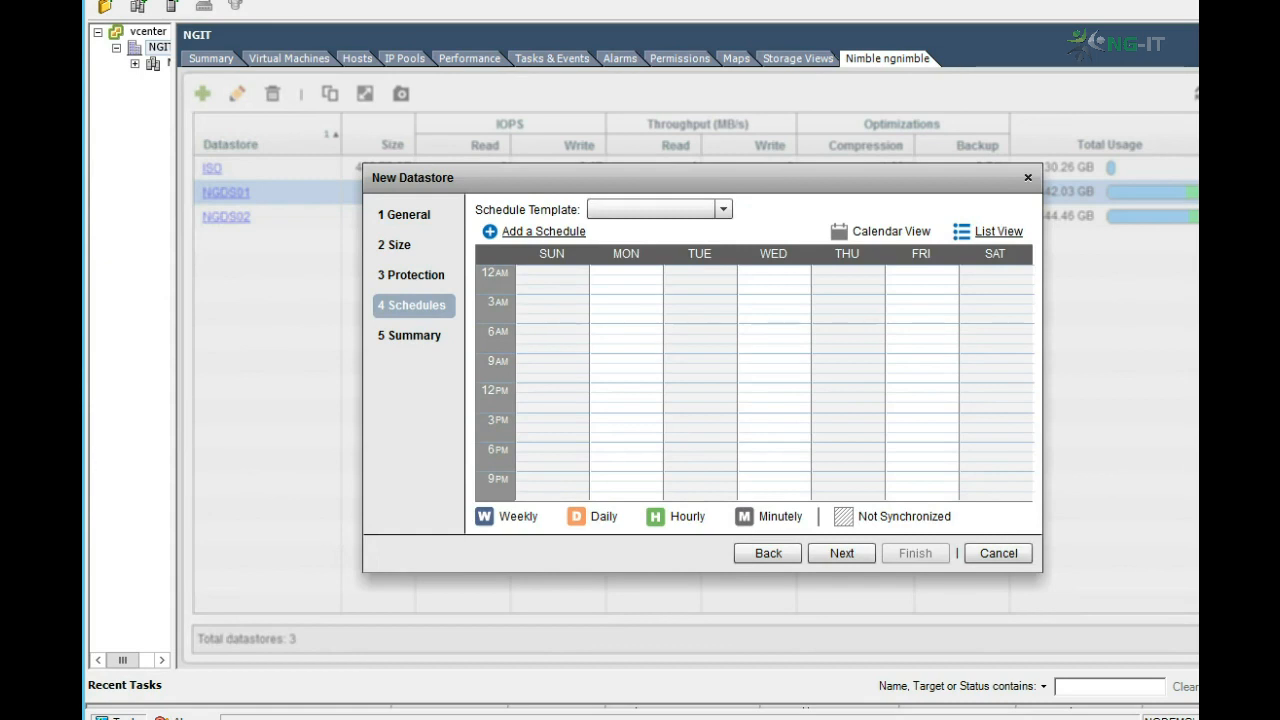
Step: Add a snapshot schedule repeating every 1 day on all seven weekdays, retaining 7 local snapshots, and finish creating the datastore
{"action": "left_click", "coordinate": [543, 232]}
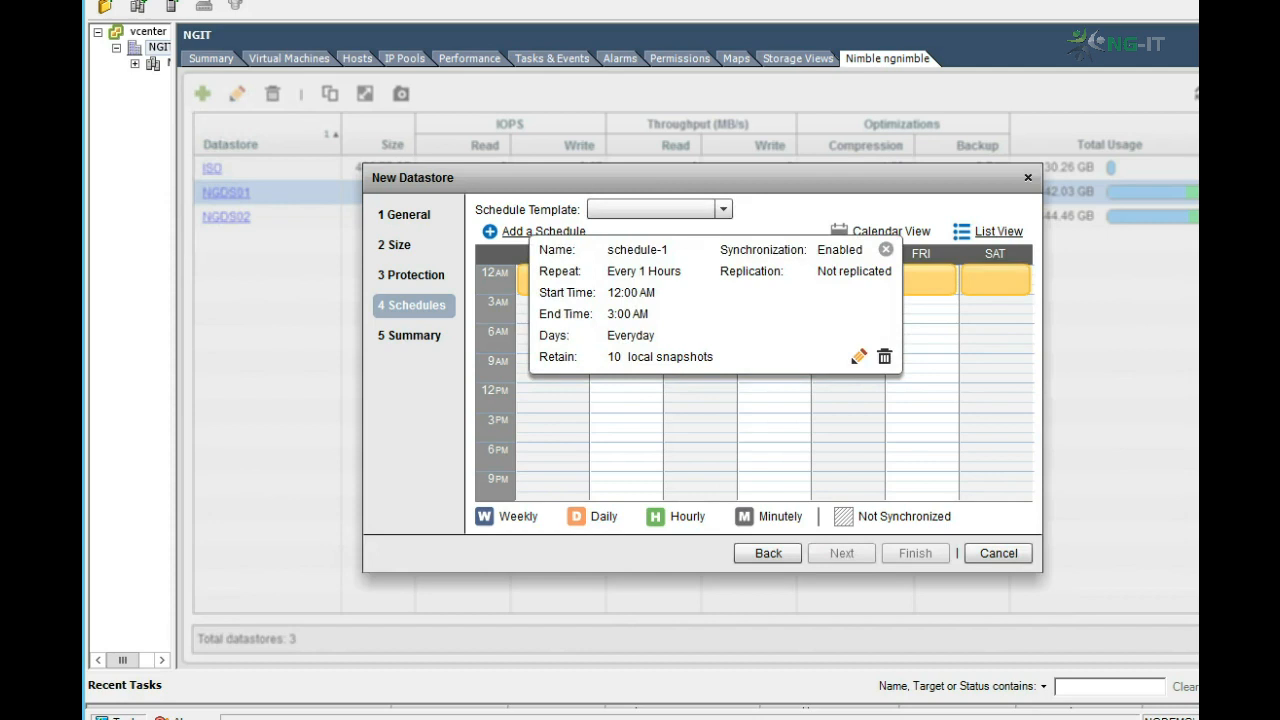
{"action": "left_click", "coordinate": [858, 356]}
{"action": "left_click", "coordinate": [692, 318]}
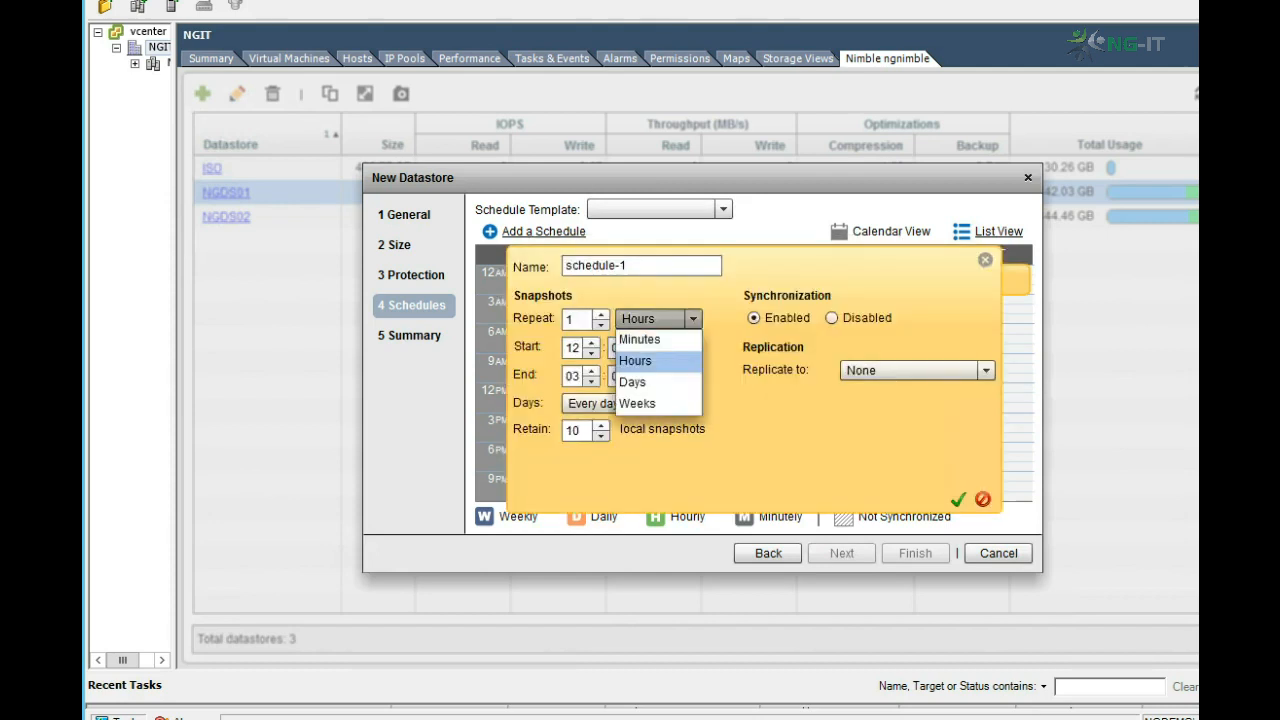
{"action": "left_click", "coordinate": [633, 382]}
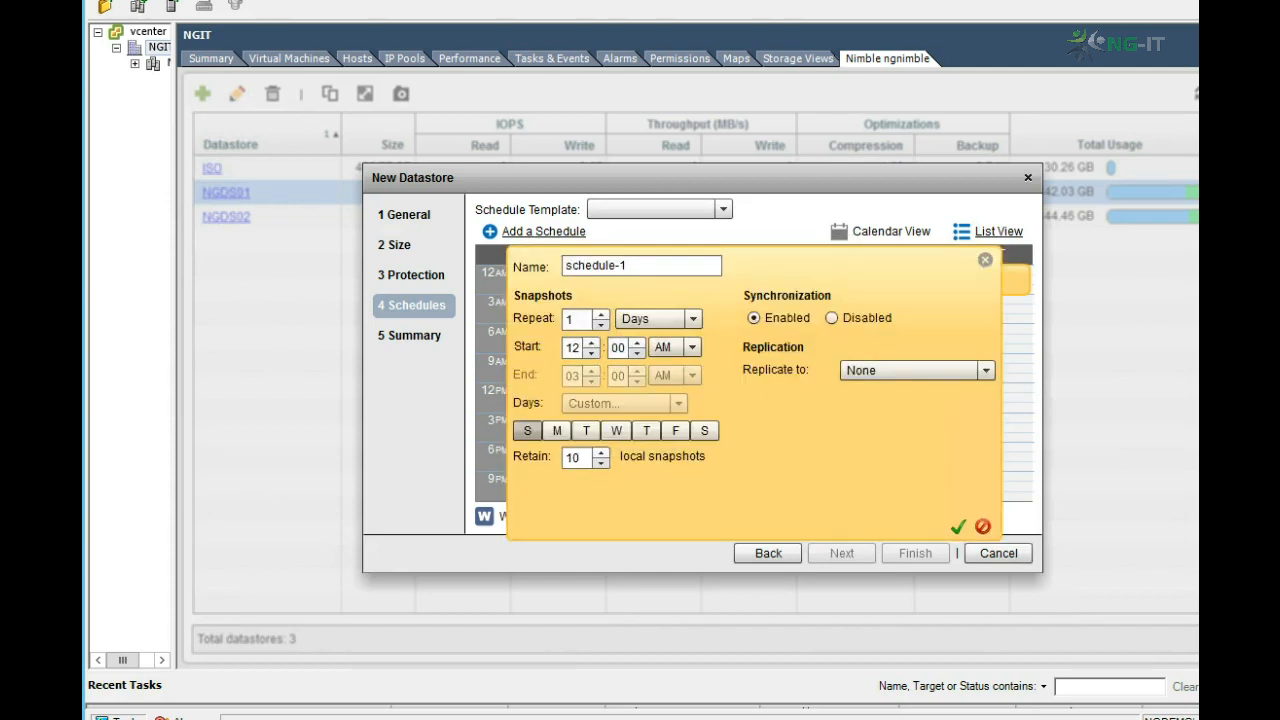
{"action": "left_click", "coordinate": [557, 431]}
{"action": "left_click", "coordinate": [587, 431]}
{"action": "left_click", "coordinate": [616, 431]}
{"action": "left_click", "coordinate": [646, 431]}
{"action": "left_click", "coordinate": [675, 431]}
{"action": "left_click", "coordinate": [704, 431]}
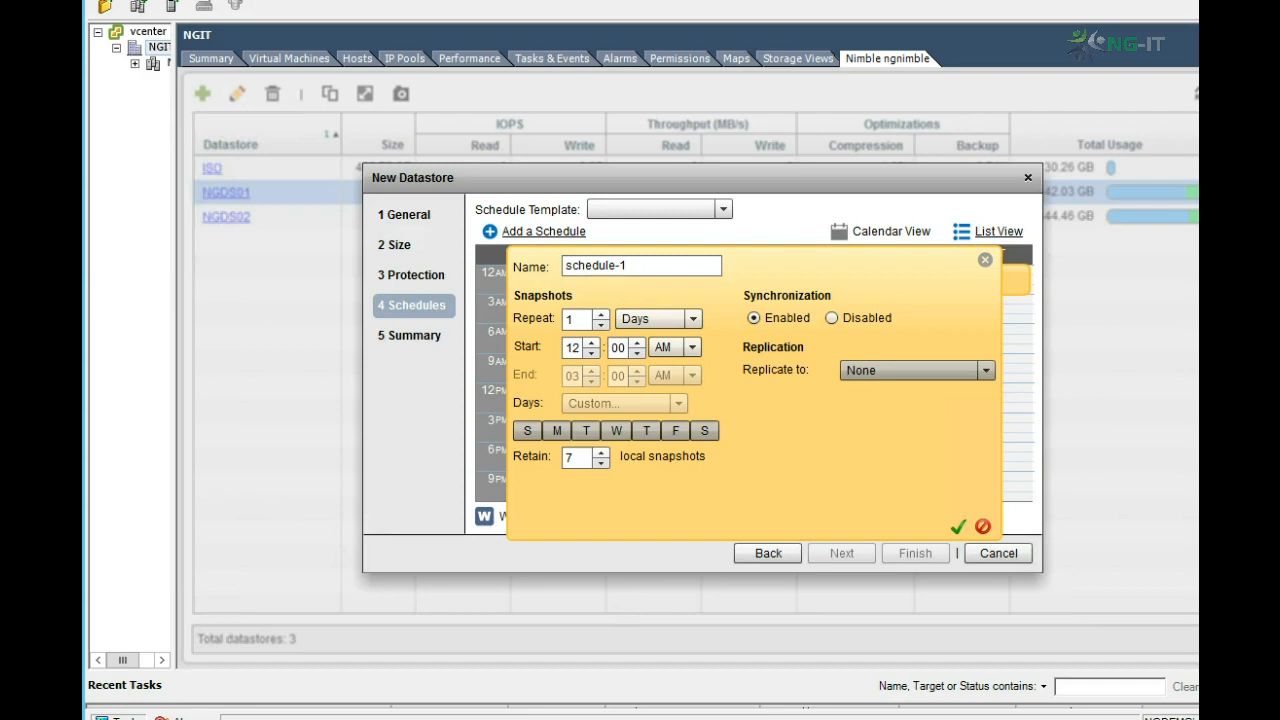
{"action": "left_click", "coordinate": [958, 527]}
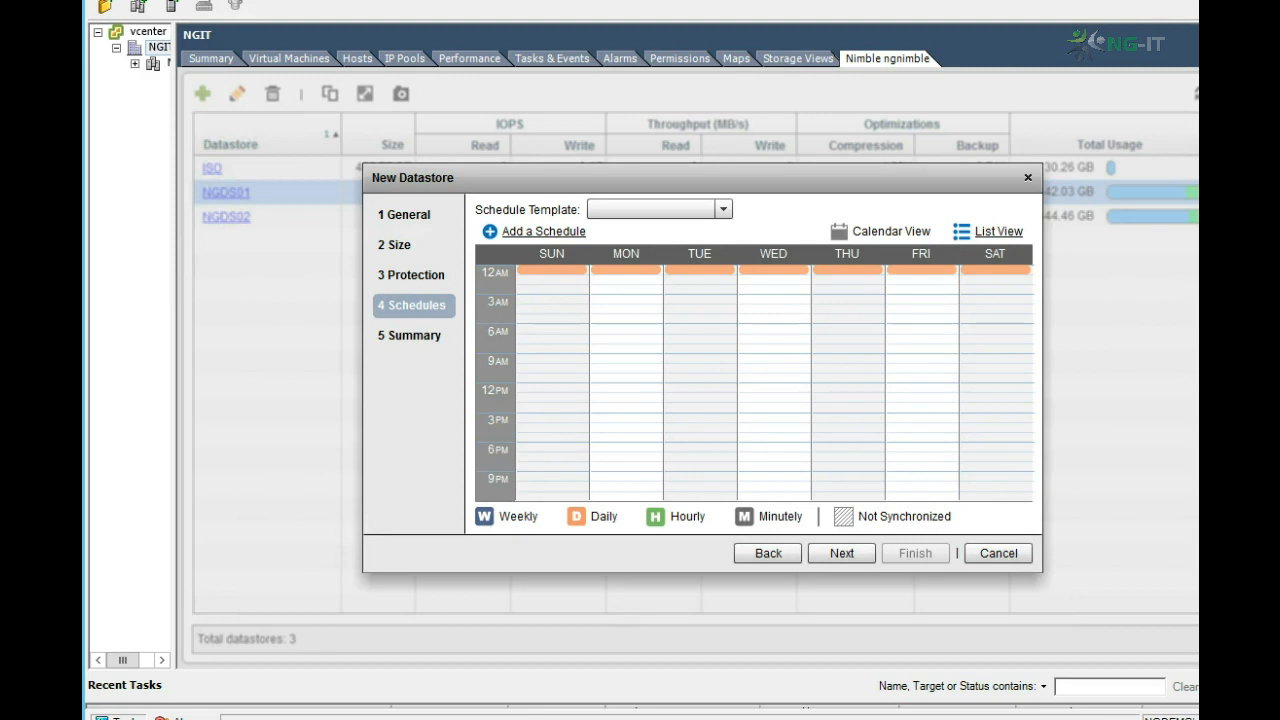
{"action": "left_click", "coordinate": [842, 553]}
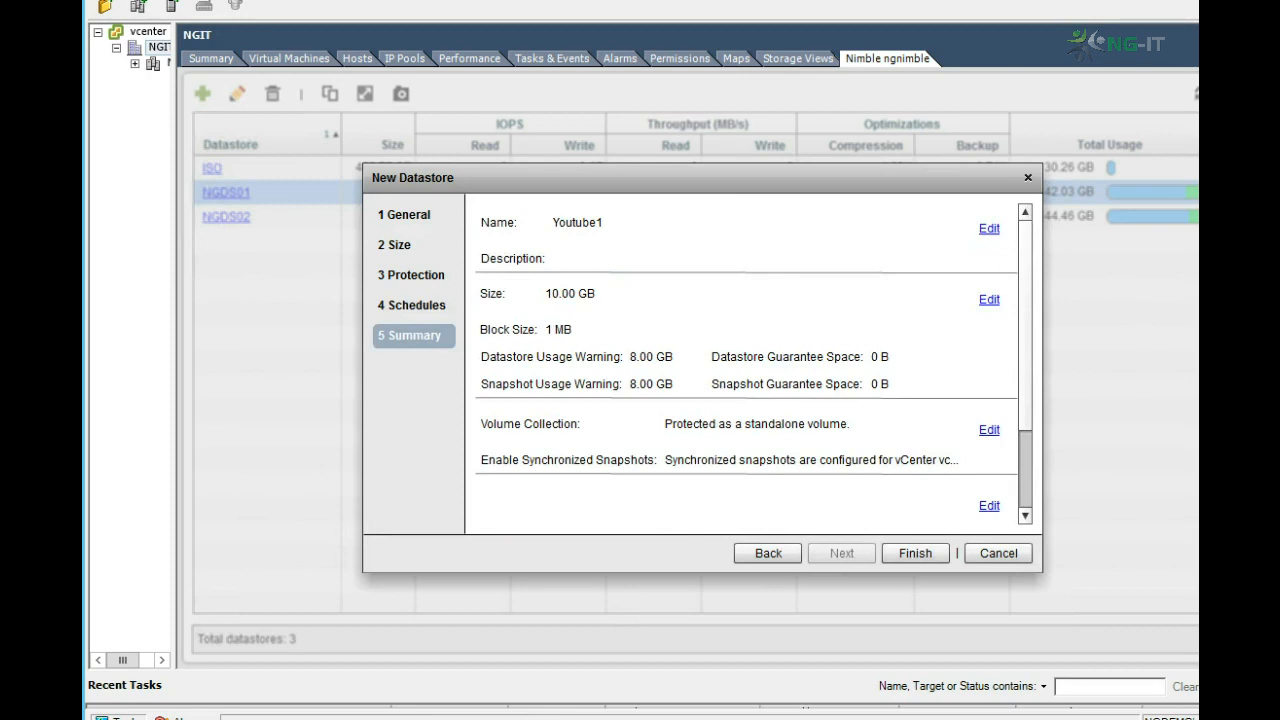
{"action": "left_click", "coordinate": [915, 553]}
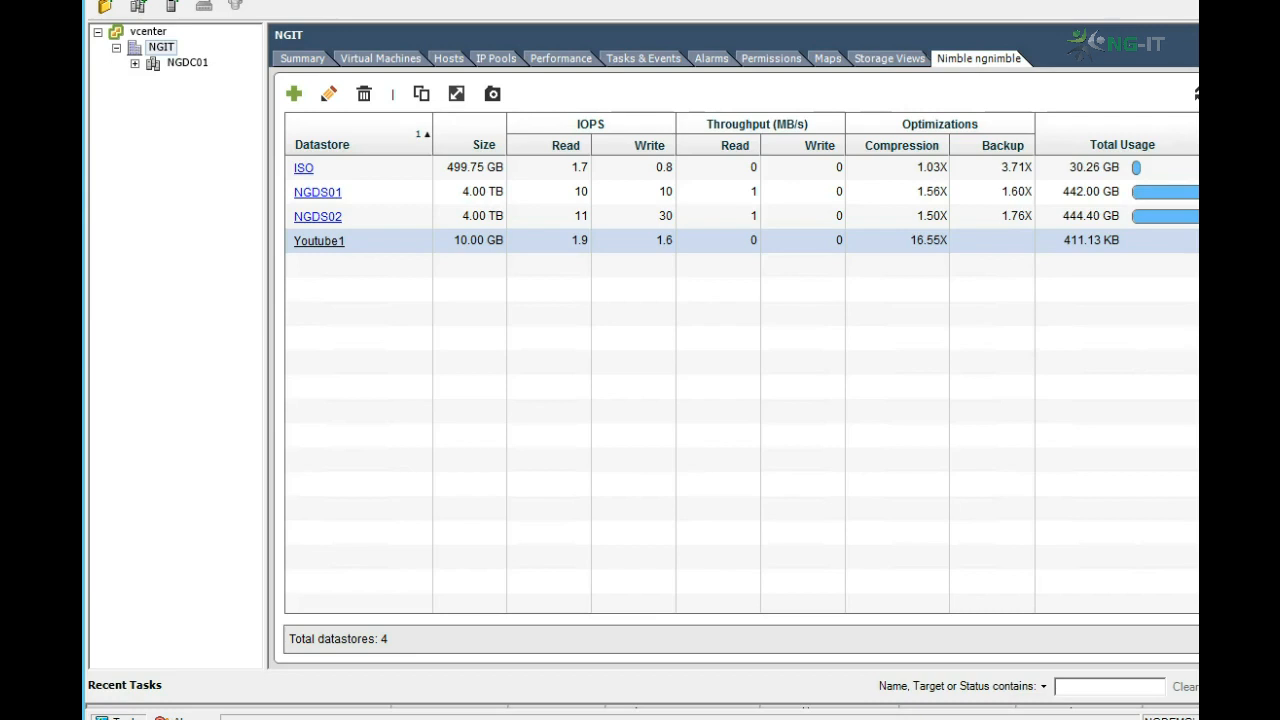
Step: Grow the Youtube1 datastore to 50 GB
{"action": "left_click", "coordinate": [319, 241]}
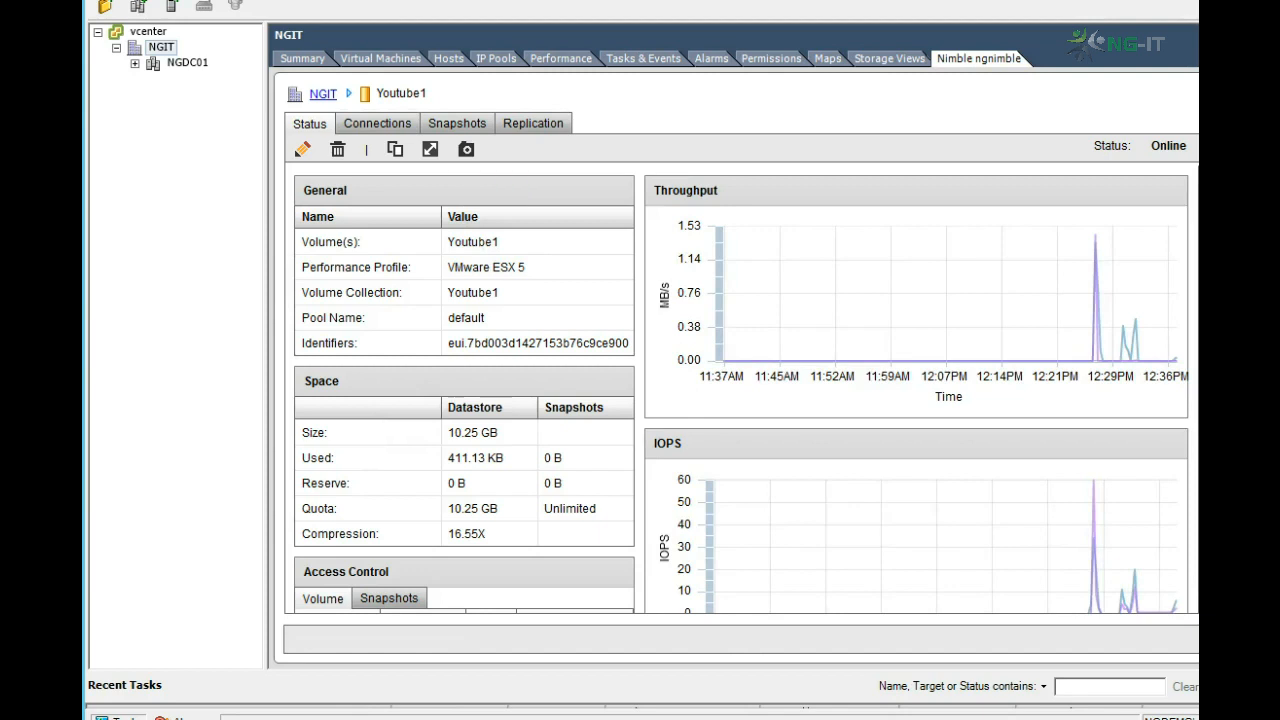
{"action": "left_click", "coordinate": [430, 148]}
{"action": "key", "text": "ctrl+a"}
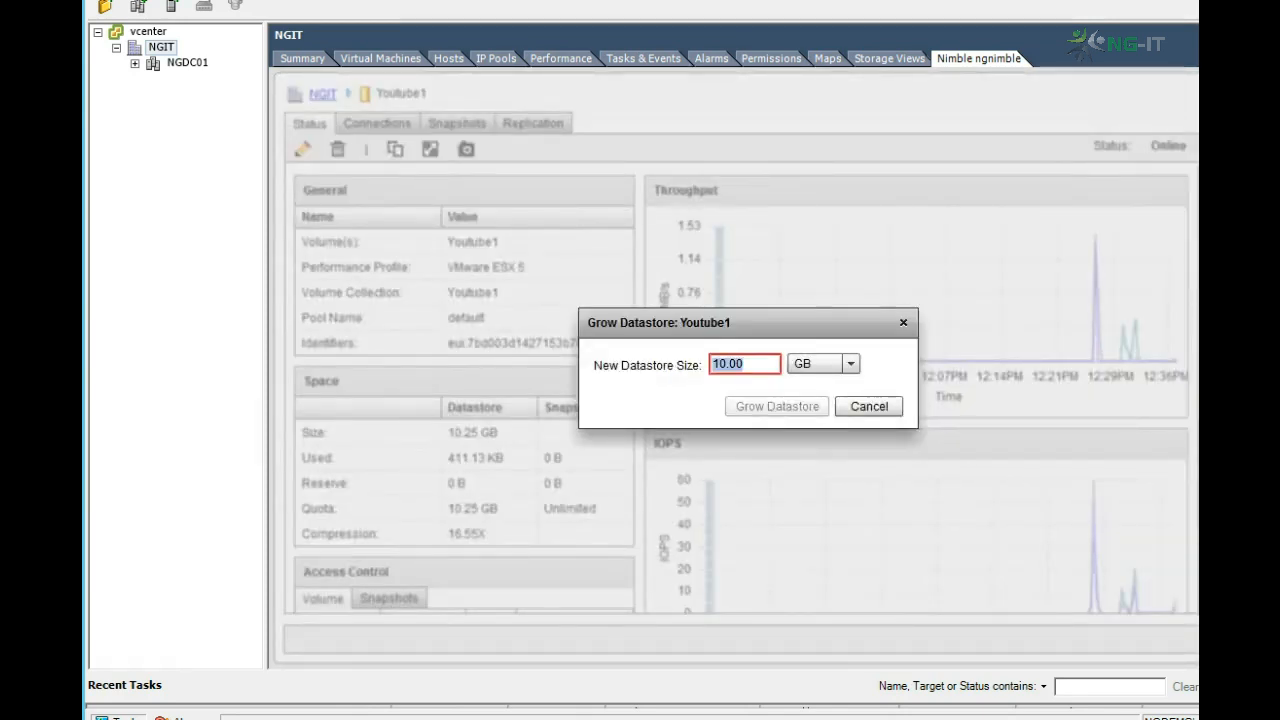
{"action": "key", "text": "BackSpace"}
{"action": "type", "text": "0"}
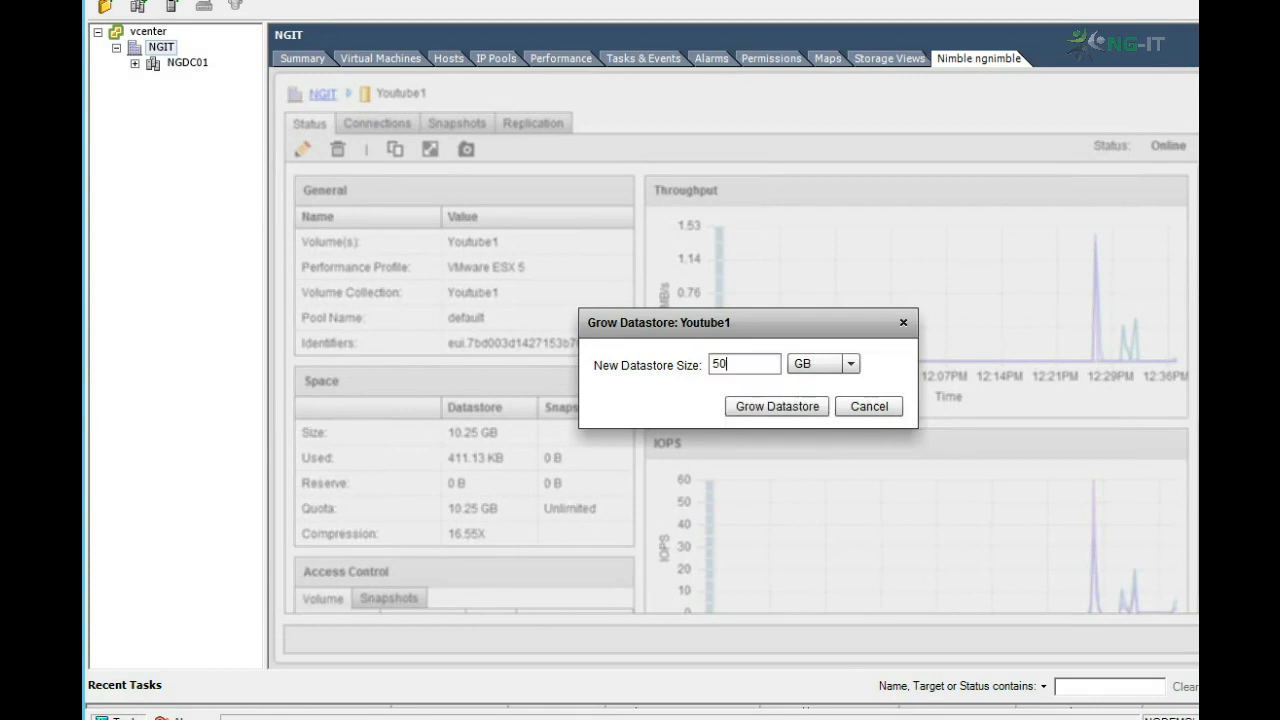
{"action": "key", "text": "Return"}
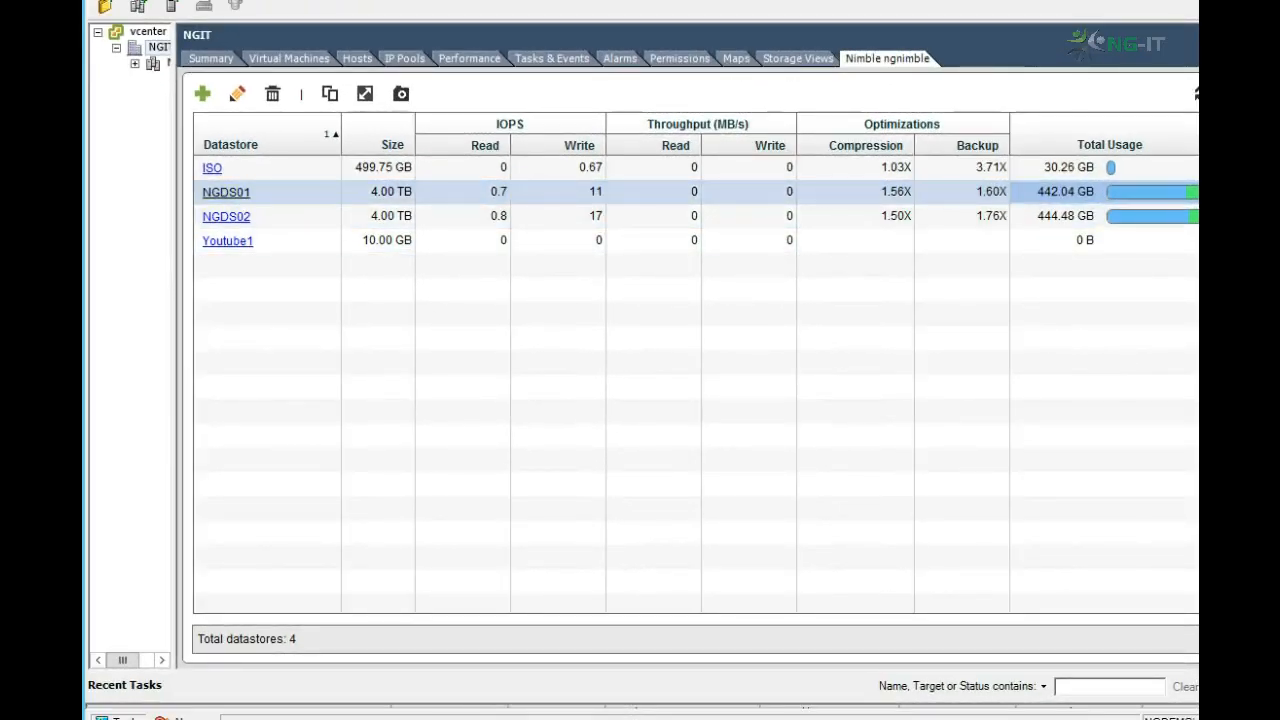
Step: Examine the NGDS01 datastore's space usage, access control, and throughput, IOPS and latency charts
{"action": "left_click", "coordinate": [226, 192]}
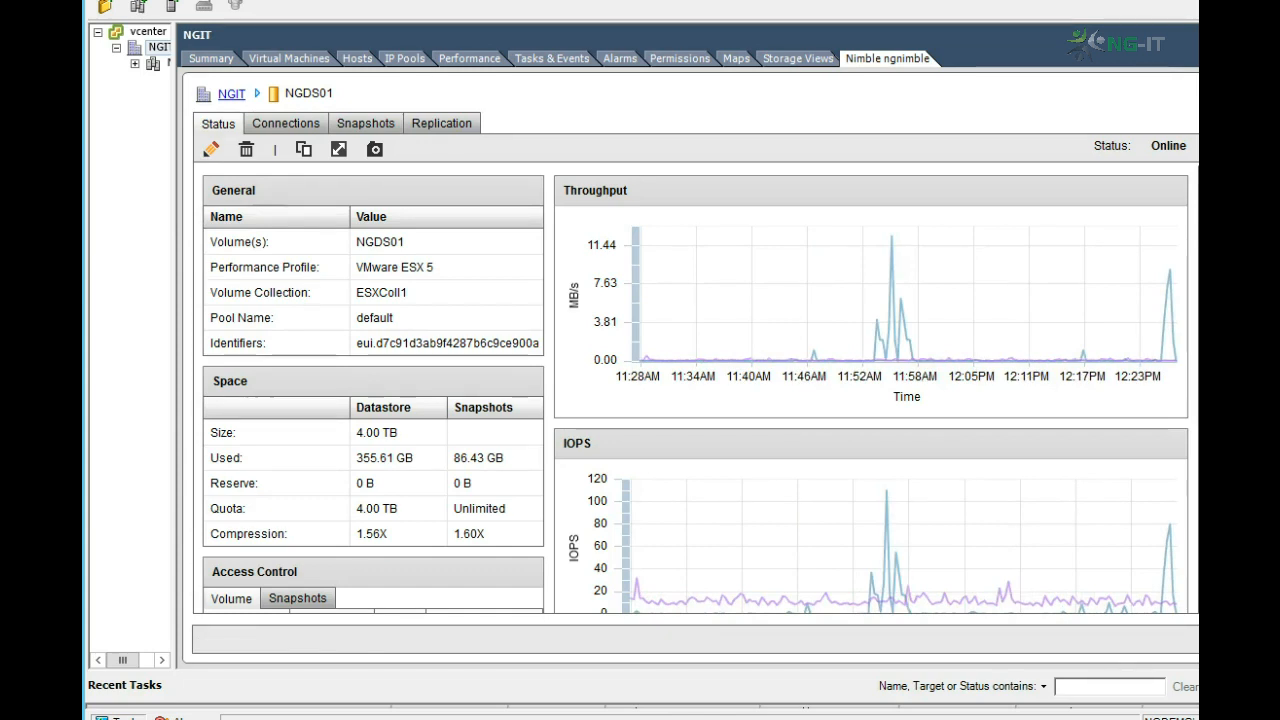
{"action": "scroll", "coordinate": [696, 390], "scroll_direction": "down", "scroll_amount": 3}
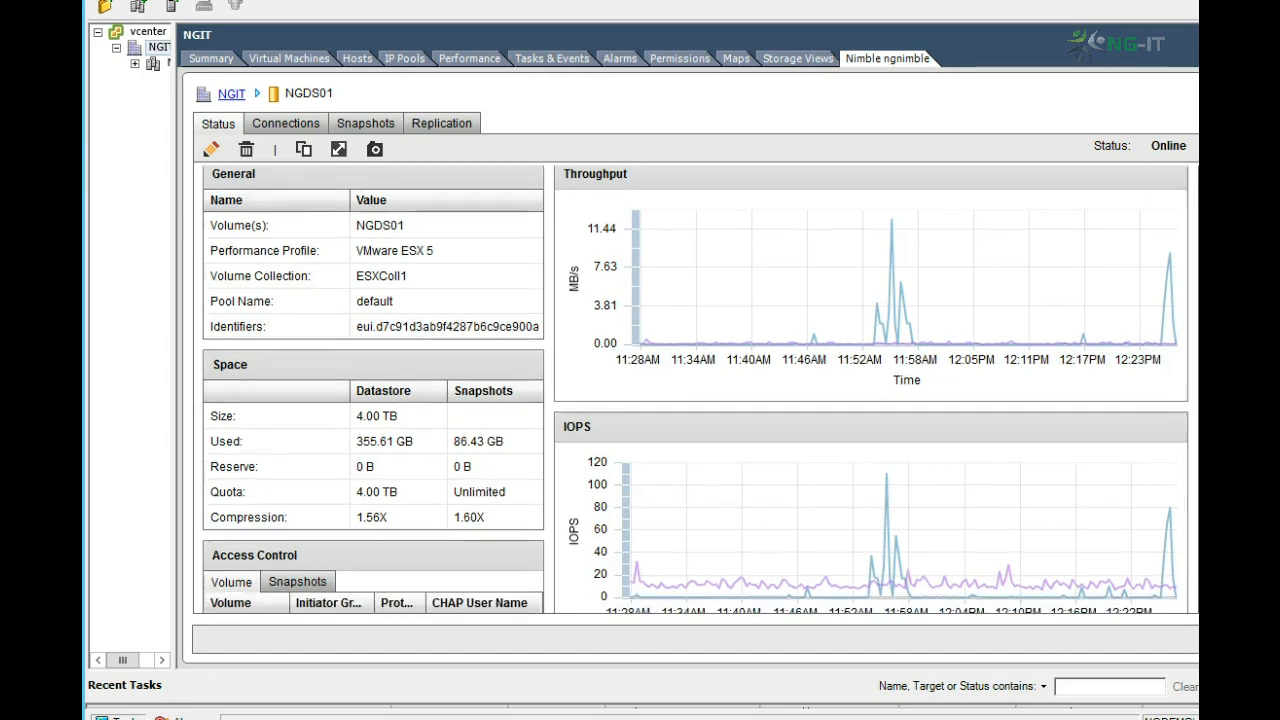
{"action": "scroll", "coordinate": [696, 390], "scroll_direction": "down", "scroll_amount": 4}
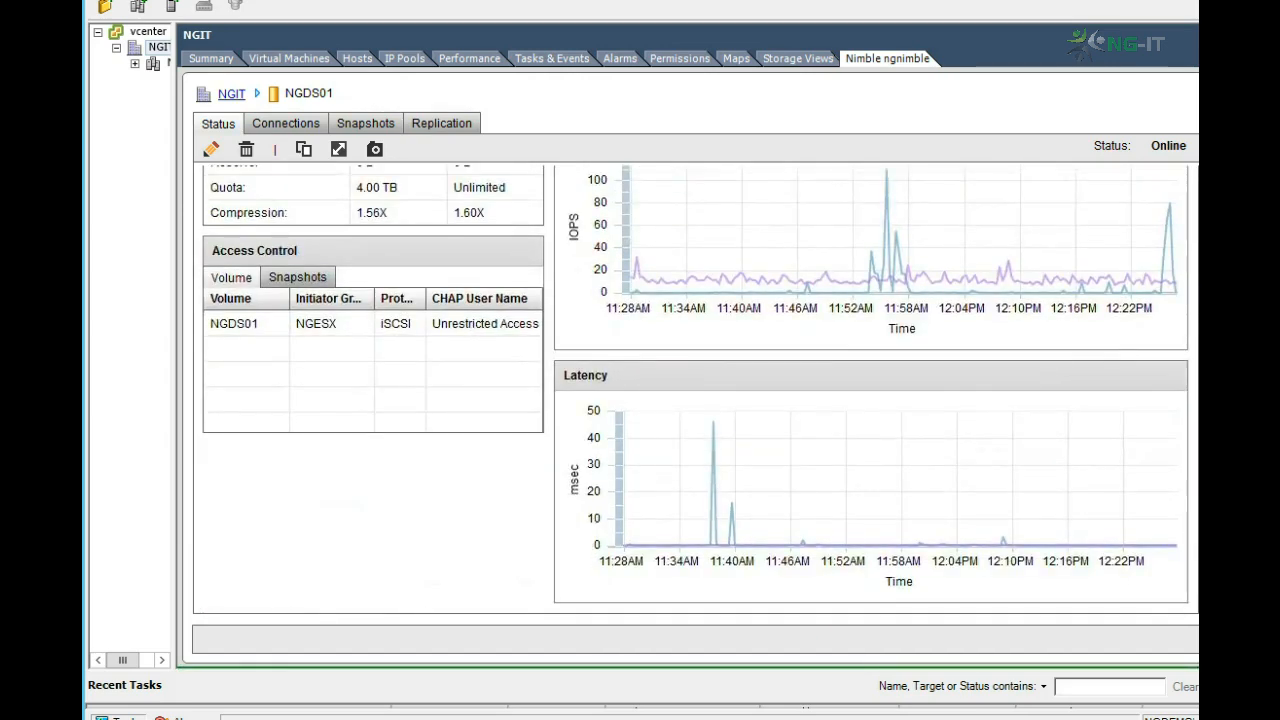
{"action": "scroll", "coordinate": [696, 390], "scroll_direction": "up", "scroll_amount": 5}
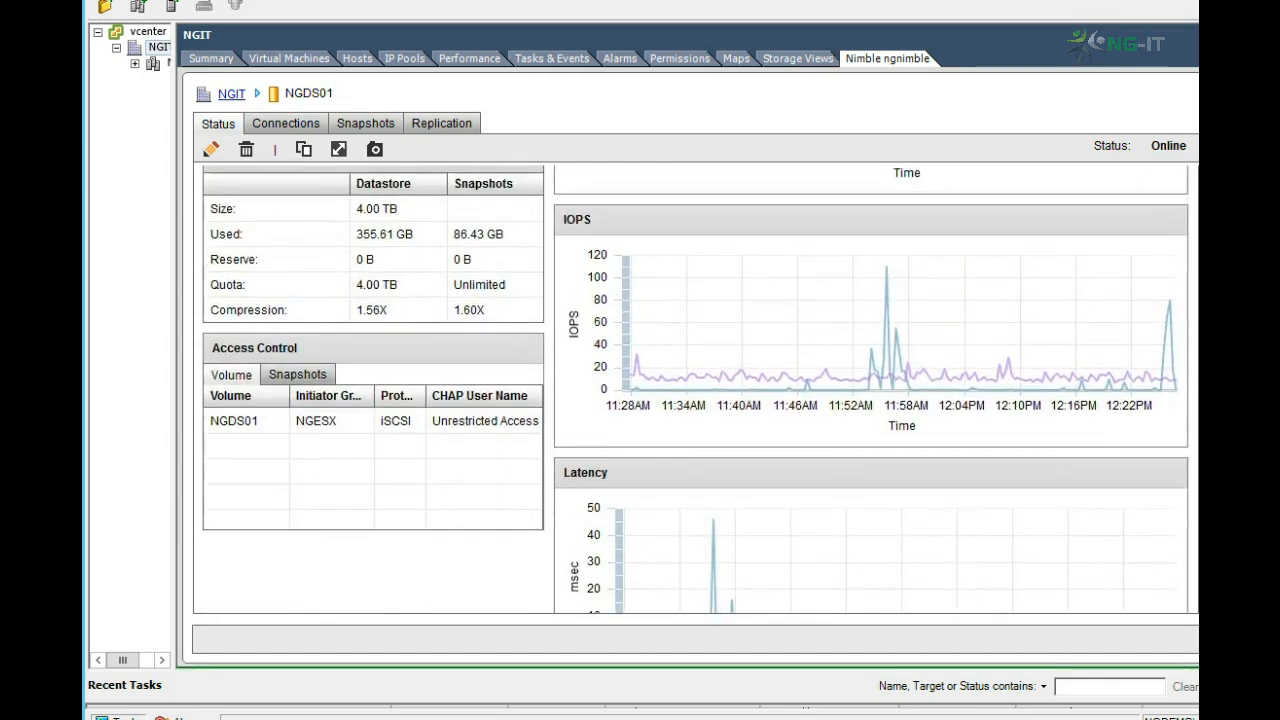
{"action": "scroll", "coordinate": [696, 390], "scroll_direction": "up", "scroll_amount": 2}
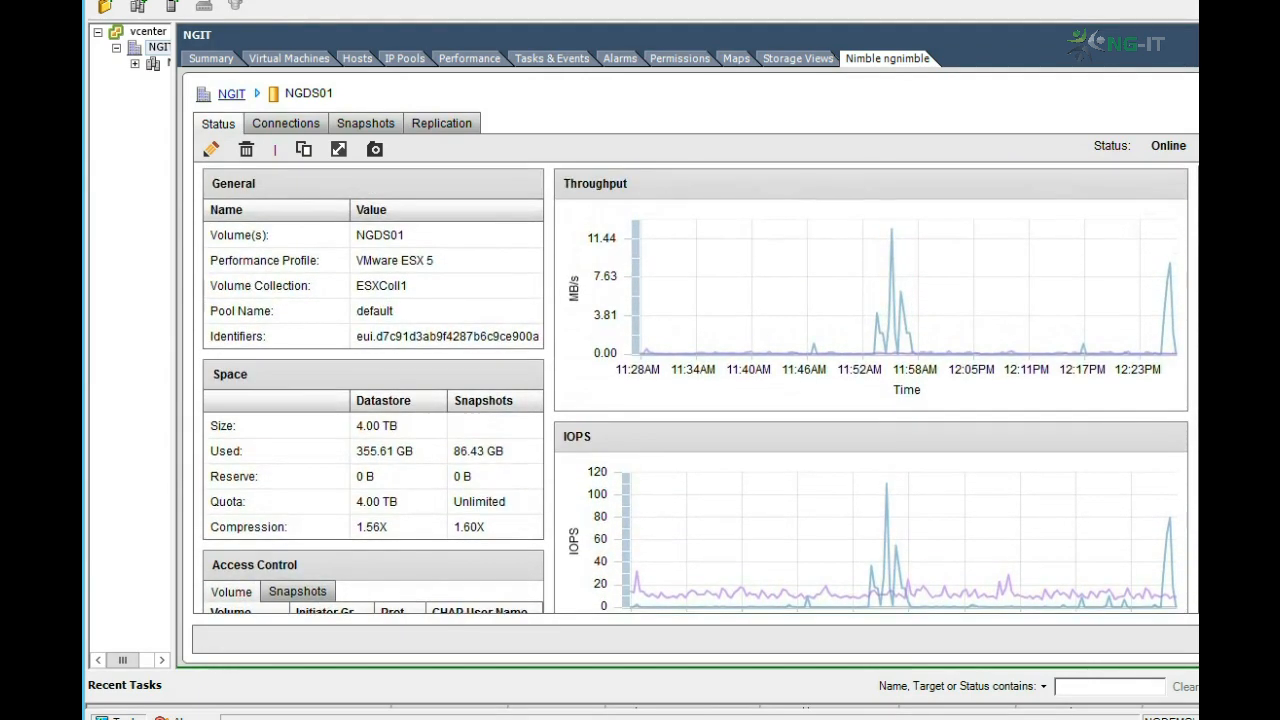
Step: Clone NGDS01 from its snapshot ESXColl1-Daily-2014-12-07::21:10:00.000, naming the clone Clone1
{"action": "left_click", "coordinate": [366, 124]}
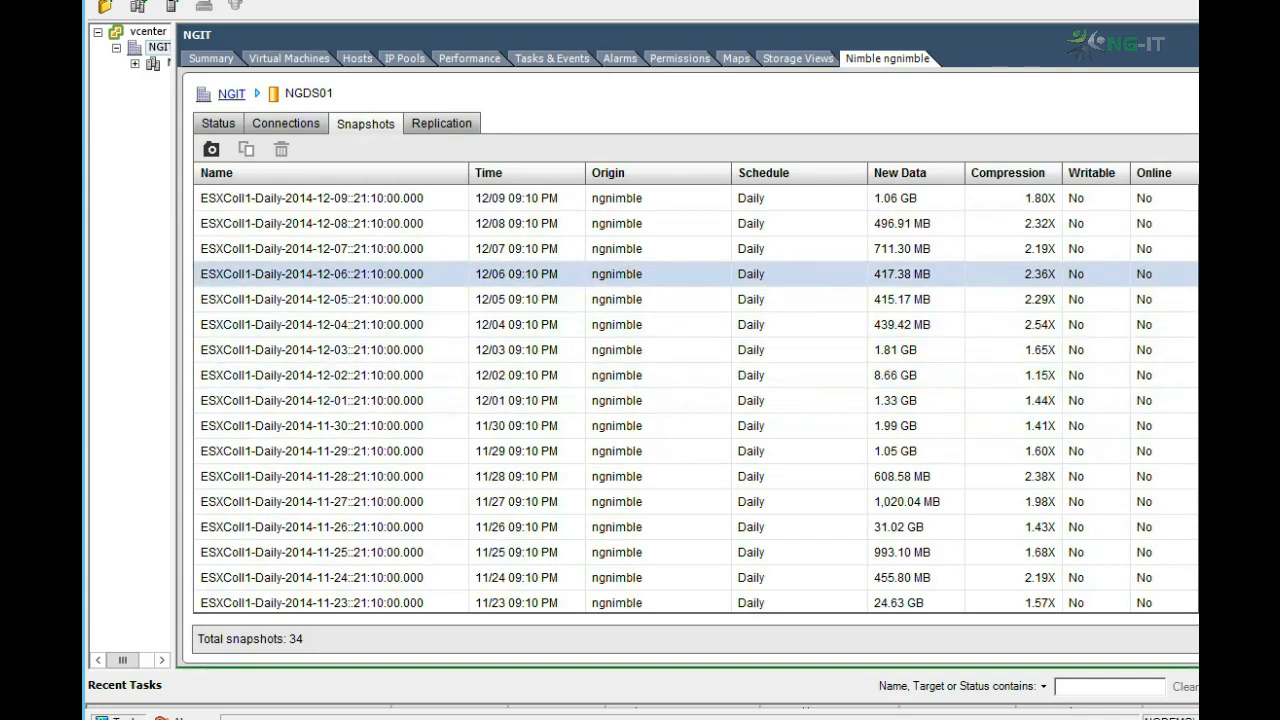
{"action": "left_click", "coordinate": [312, 249]}
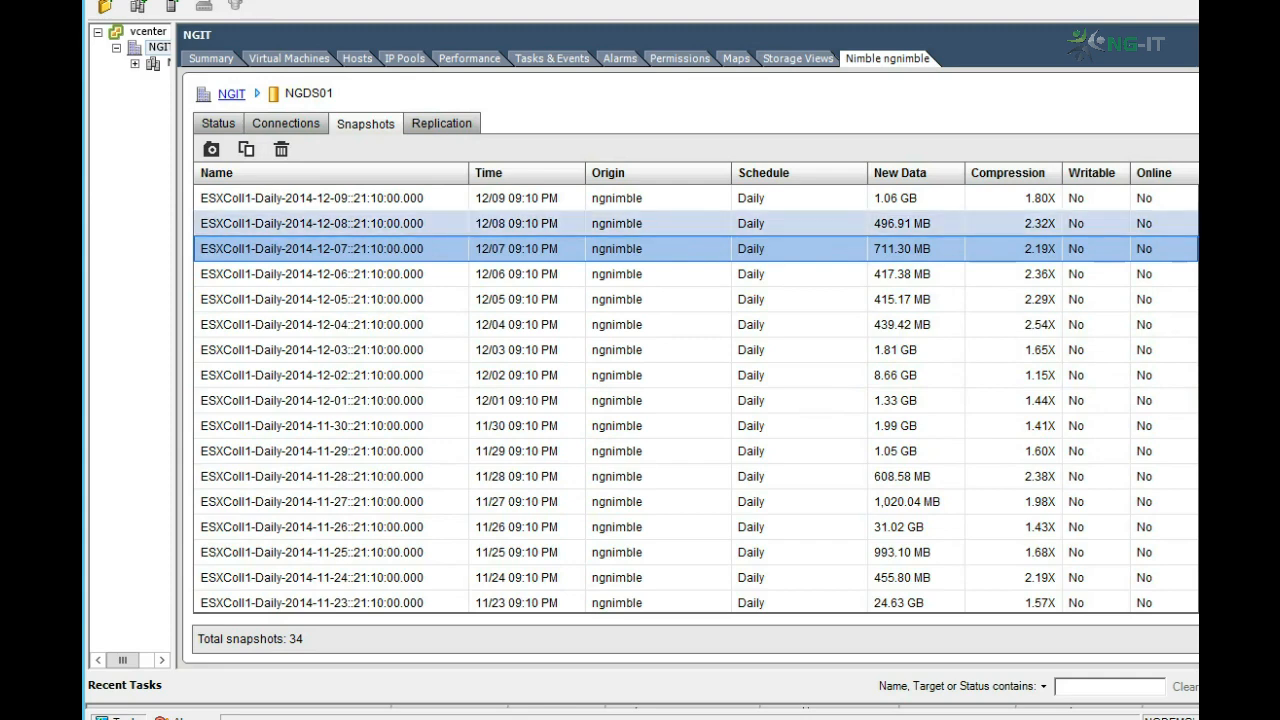
{"action": "left_click", "coordinate": [246, 149]}
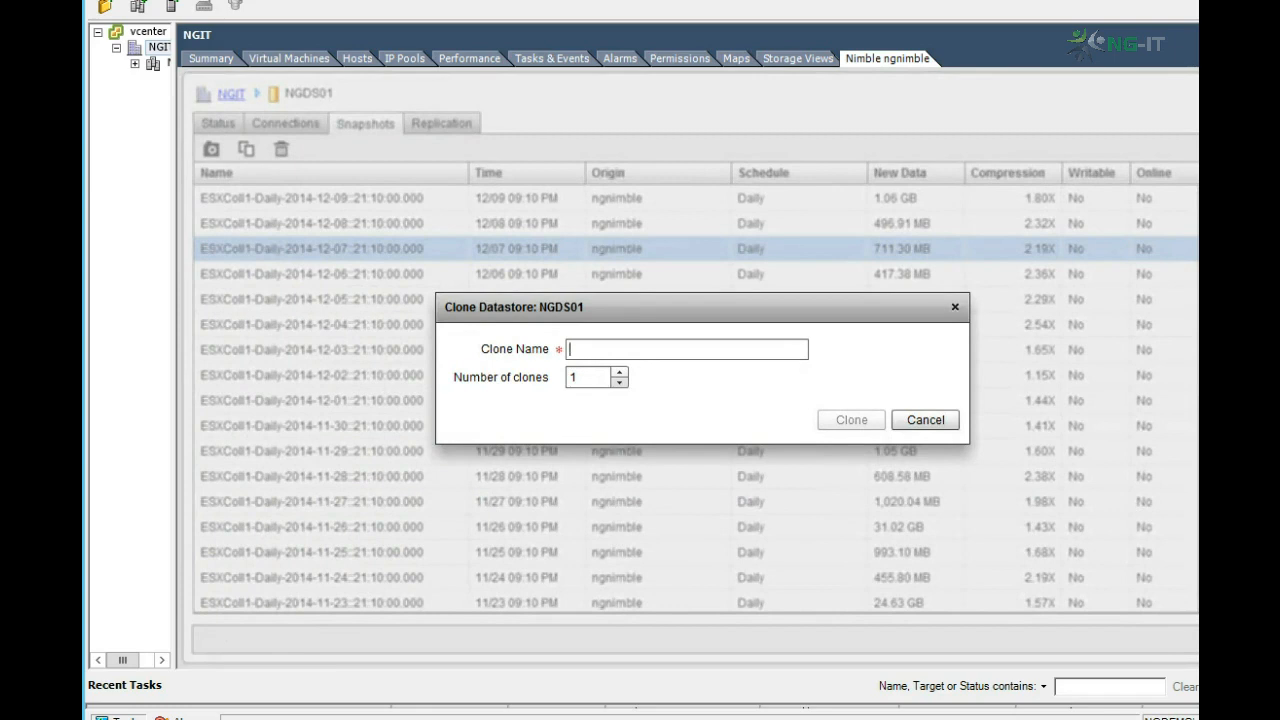
{"action": "type", "text": "Cl"}
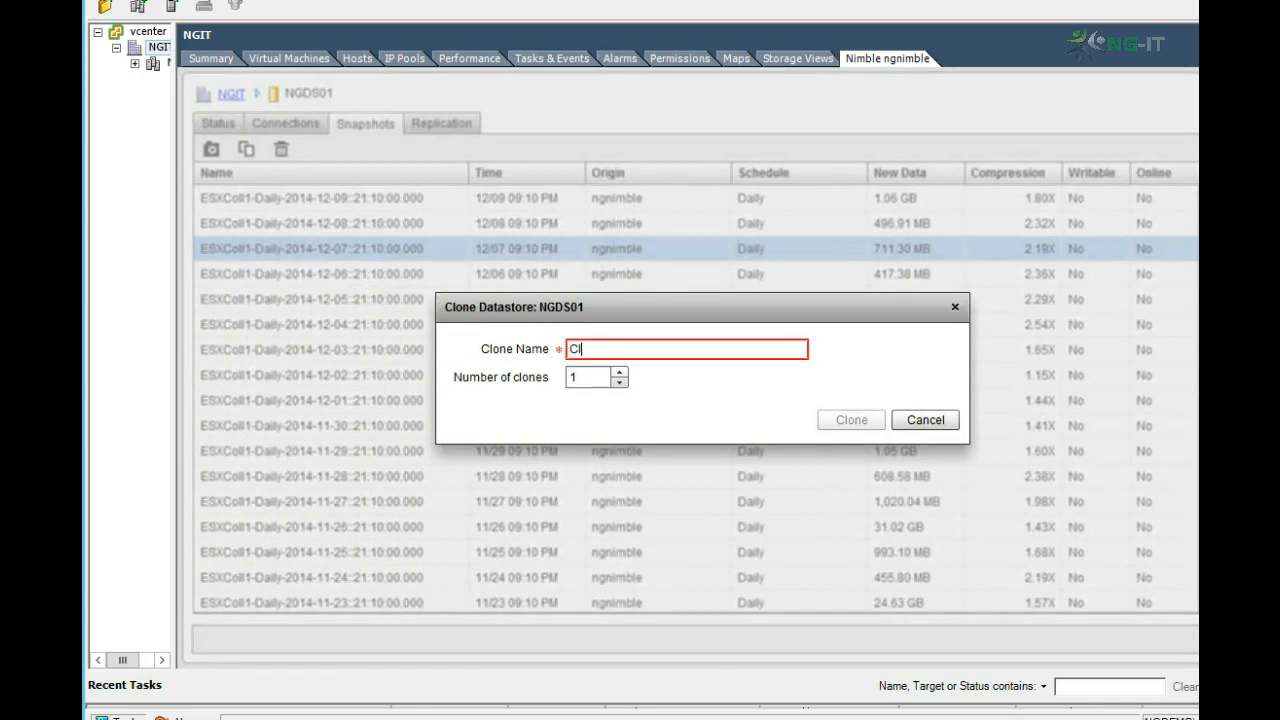
{"action": "type", "text": "one1"}
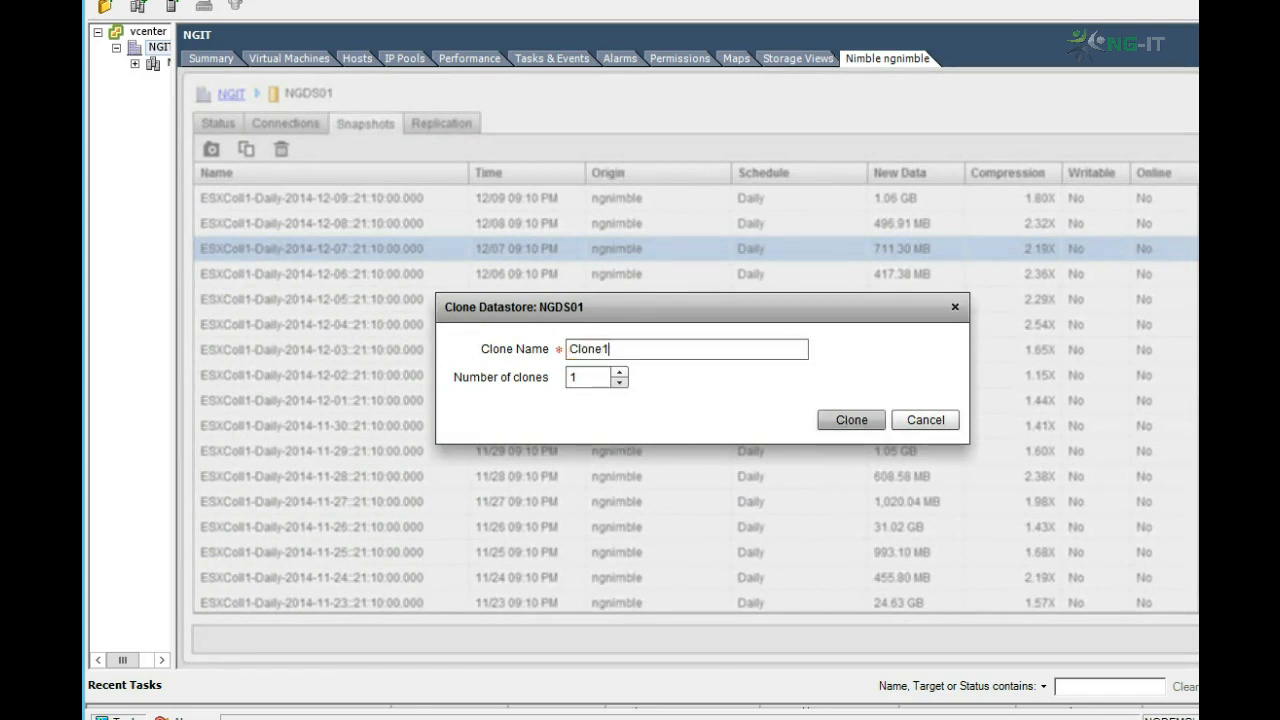
{"action": "key", "text": "Return"}
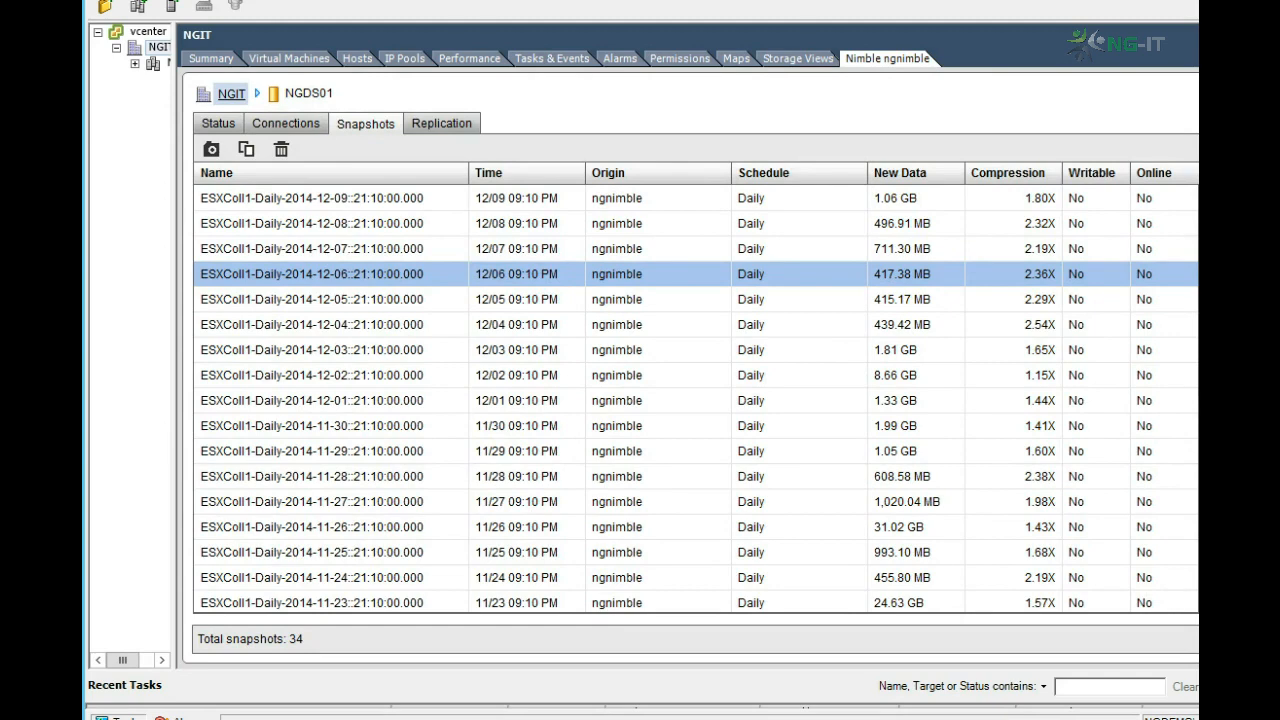
Step: Browse the Clone1 and NGDS01 datastores in separate windows arranged to compare their folders
{"action": "left_click", "coordinate": [231, 93]}
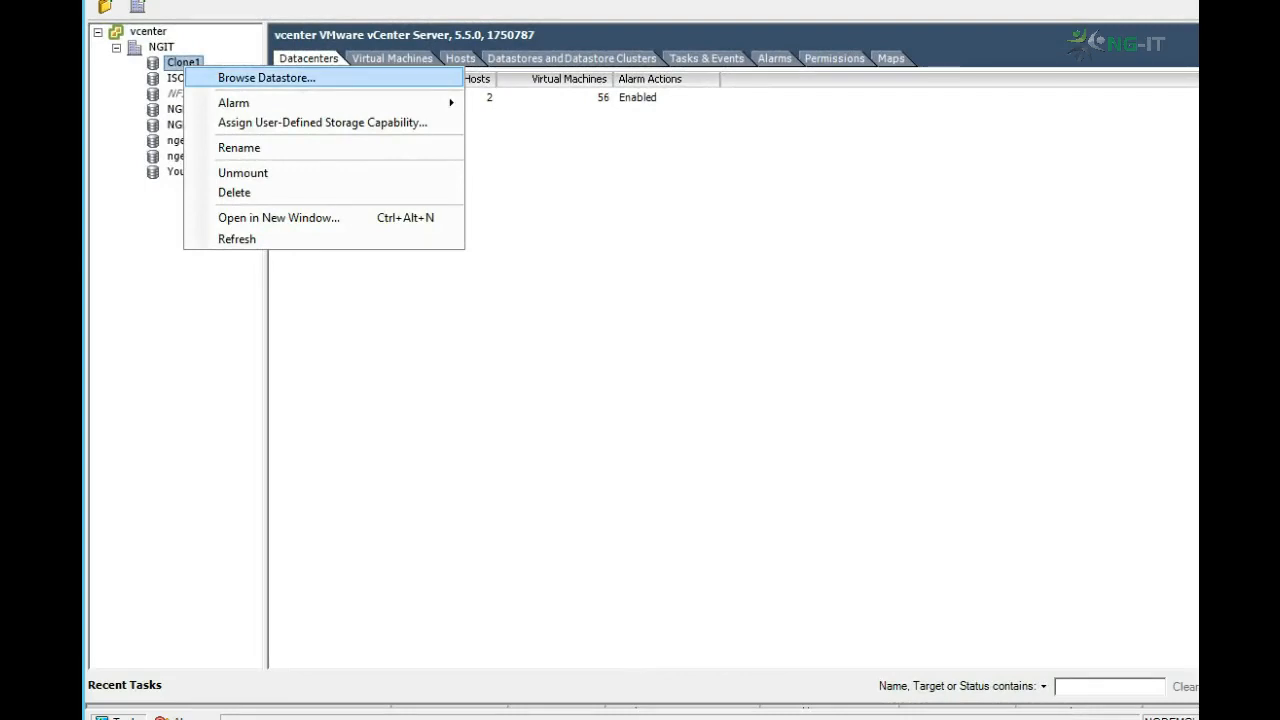
{"action": "left_click", "coordinate": [266, 78]}
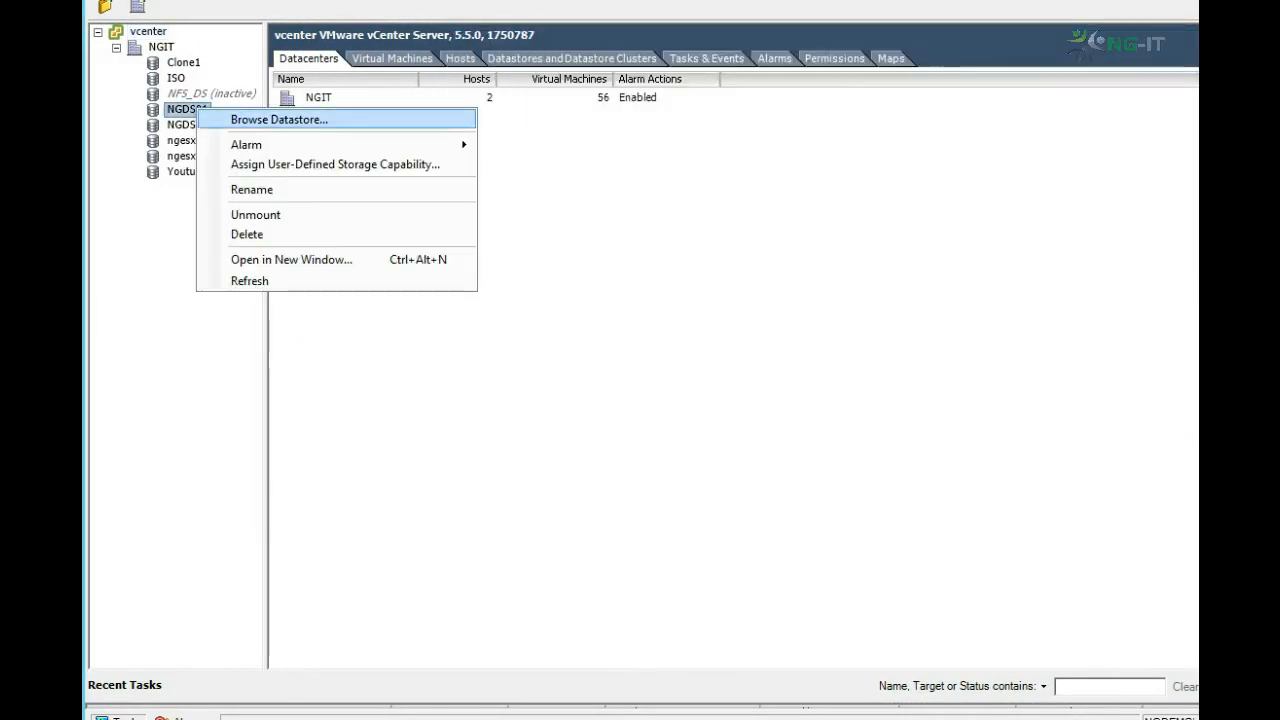
{"action": "left_click", "coordinate": [279, 119]}
{"action": "left_click_drag", "start_coordinate": [560, 137], "coordinate": [485, 280]}
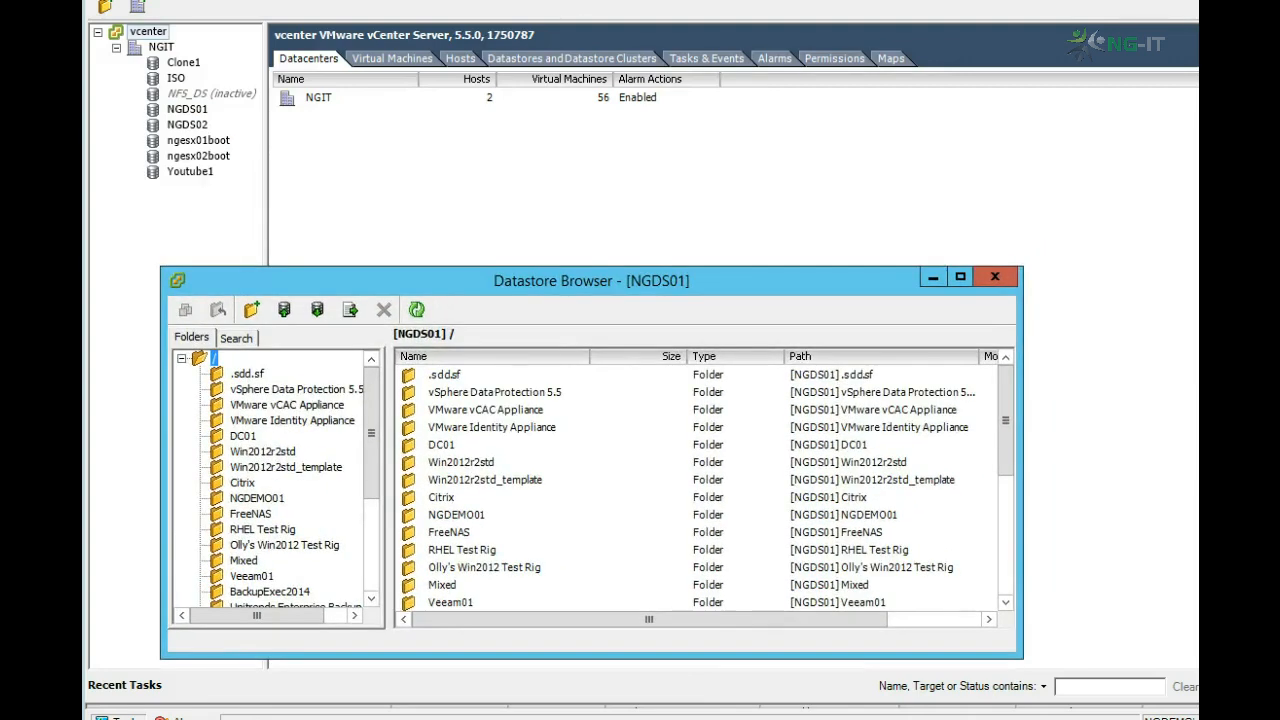
{"action": "key", "text": "alt+Tab"}
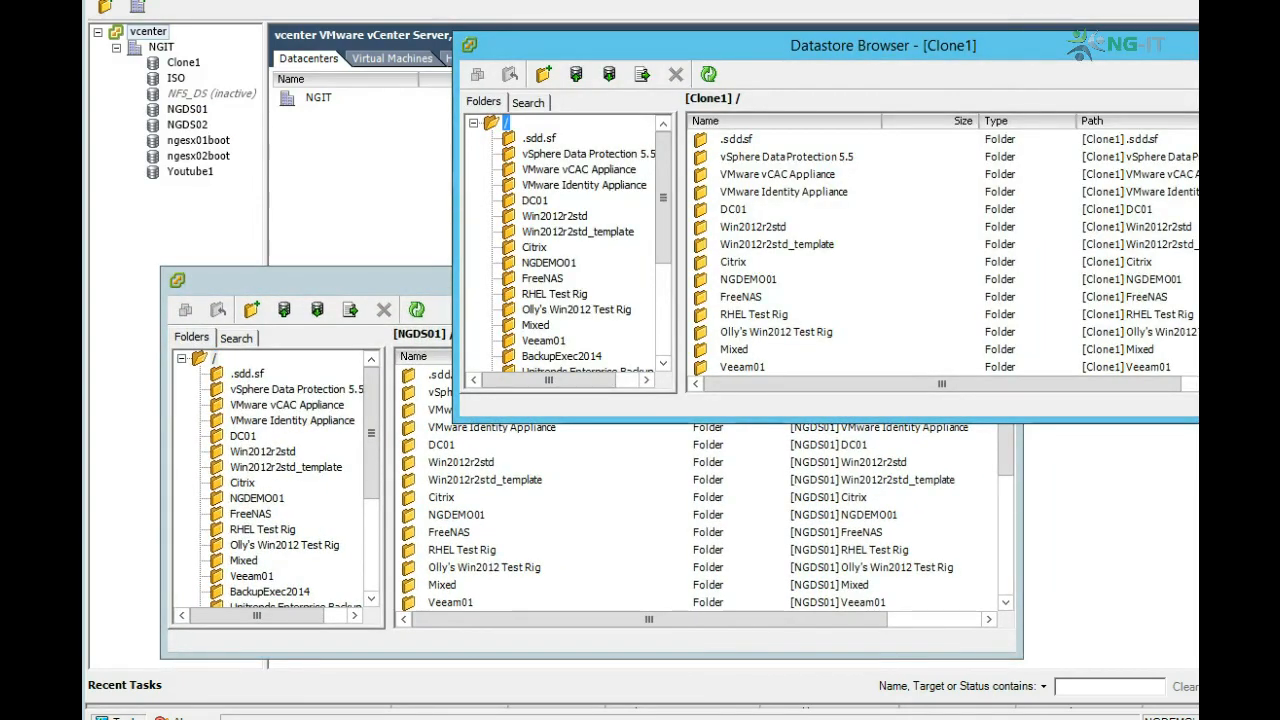